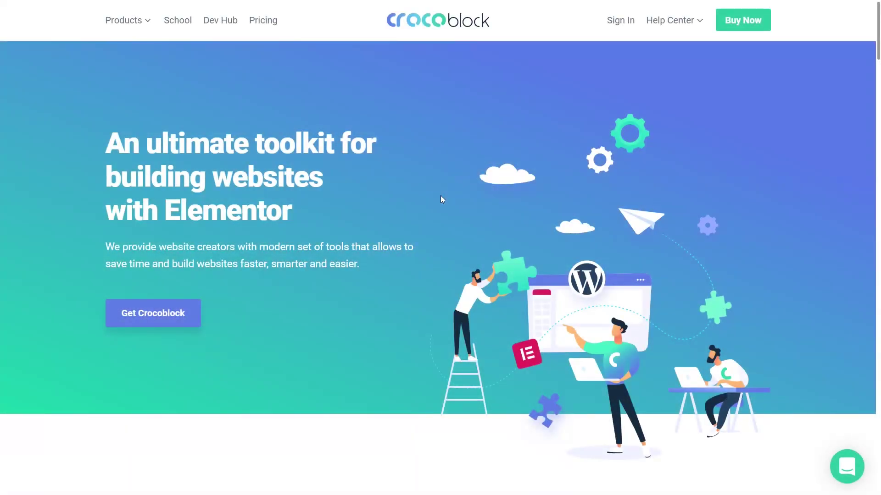
Go from the Crocoblock homepage to the Undertone site's WordPress admin Dashboard
mouse_move(137, 24)
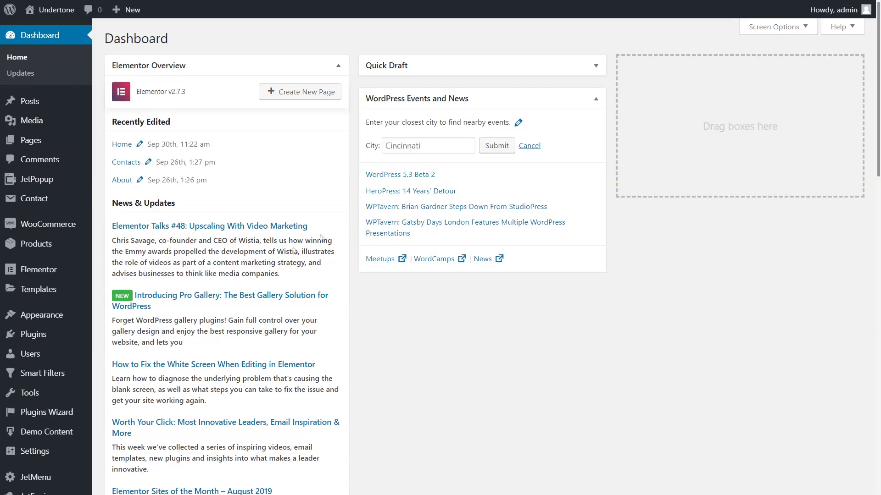
Check that WooCommerce and JetWooBuilder For Elementor are in the Installed Plugins list
mouse_move(59, 337)
left_click(156, 338)
scroll(211, 338, "down", 13)
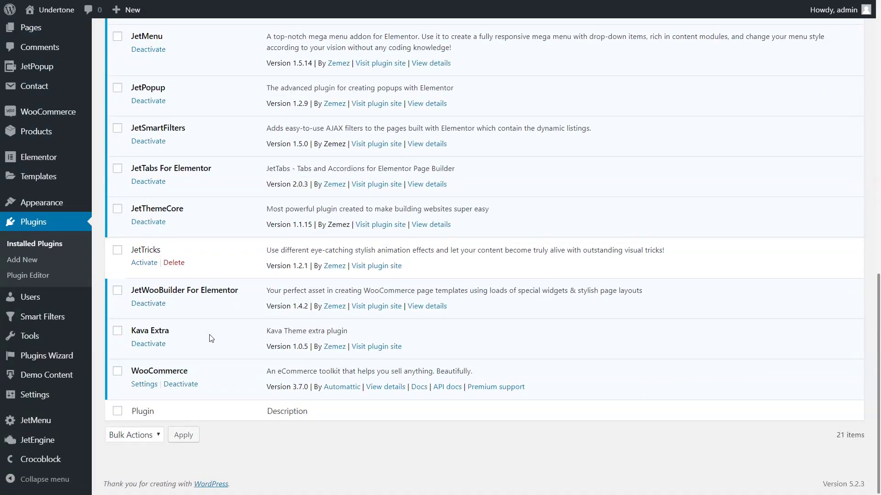
left_click(117, 371)
left_click(118, 291)
left_click(118, 291)
left_click(117, 371)
Review the Global, Single, Archive and Shop widget lists in Jet Woo Builder Settings
mouse_move(77, 158)
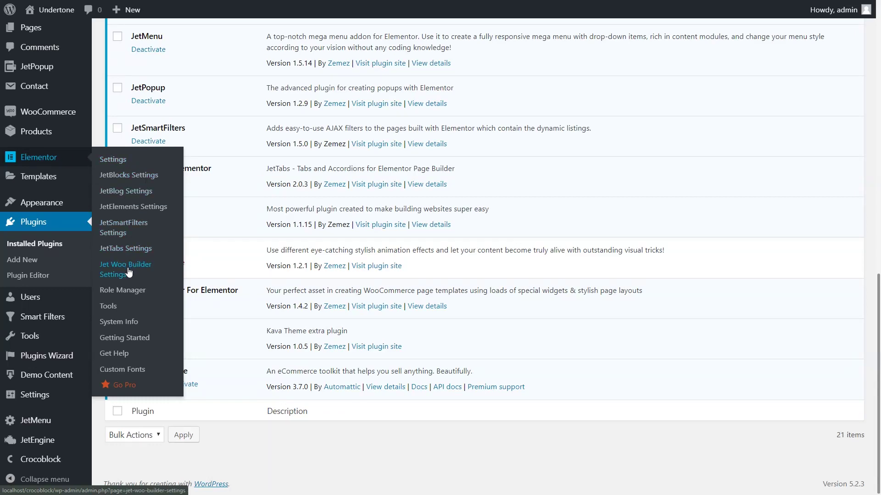
left_click(128, 271)
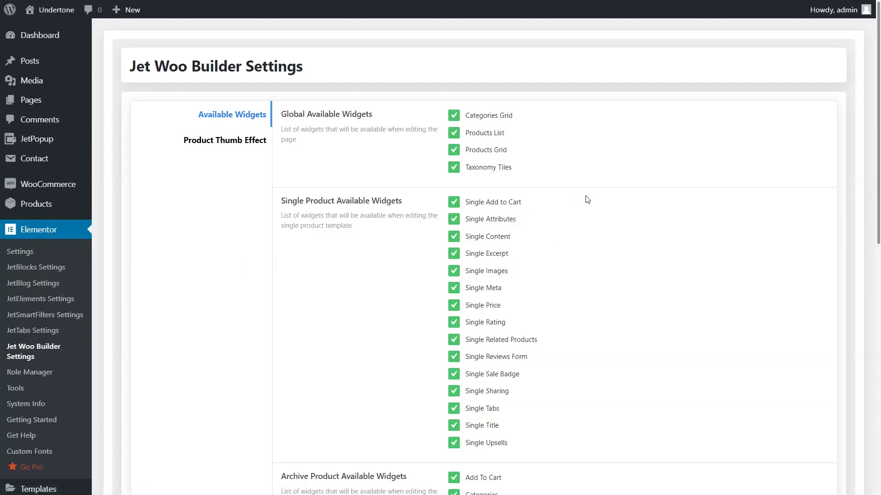
scroll(587, 199, "down", 8)
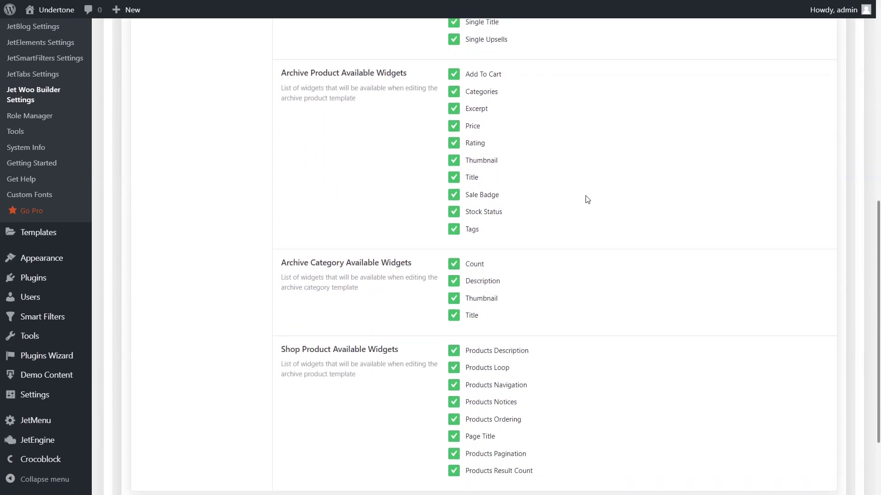
scroll(587, 199, "down", 3)
scroll(587, 199, "up", 8)
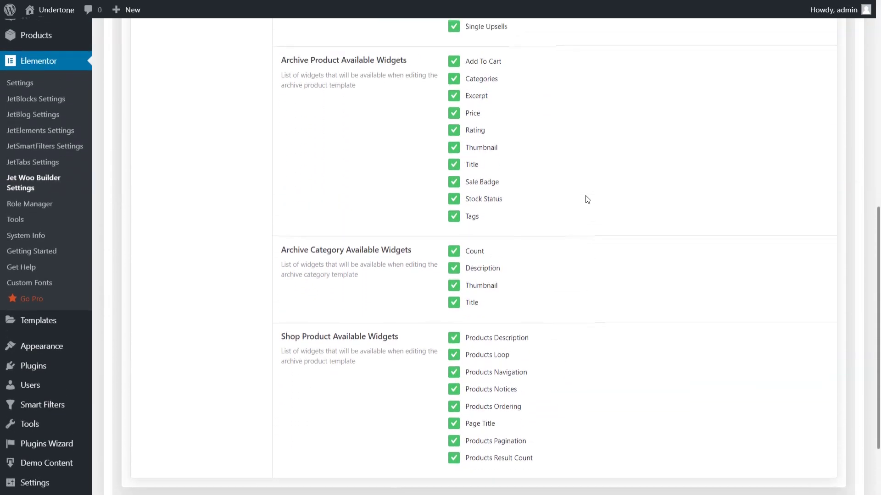
scroll(587, 199, "up", 2)
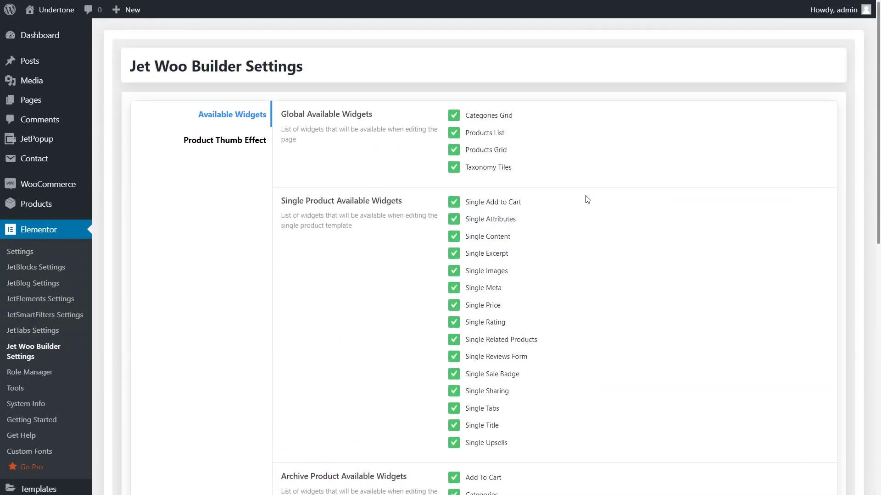
Look over the product catalogue in Products > All Products
left_click(74, 39)
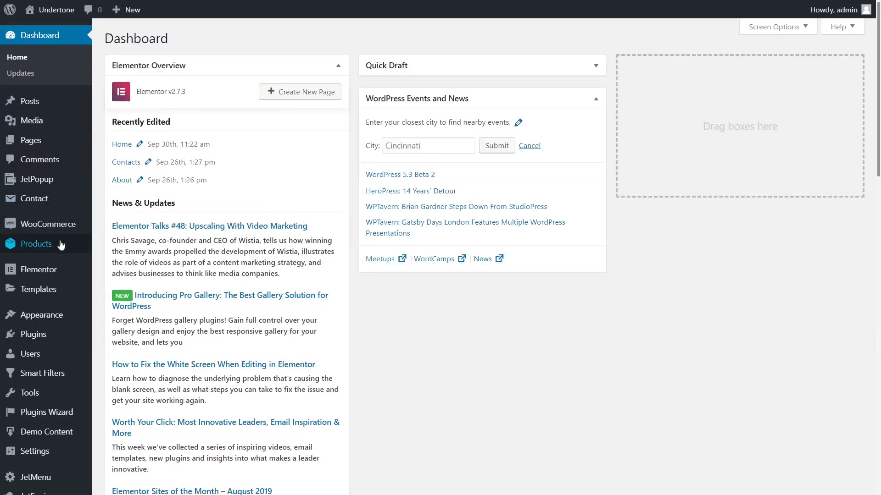
mouse_move(59, 244)
left_click(143, 246)
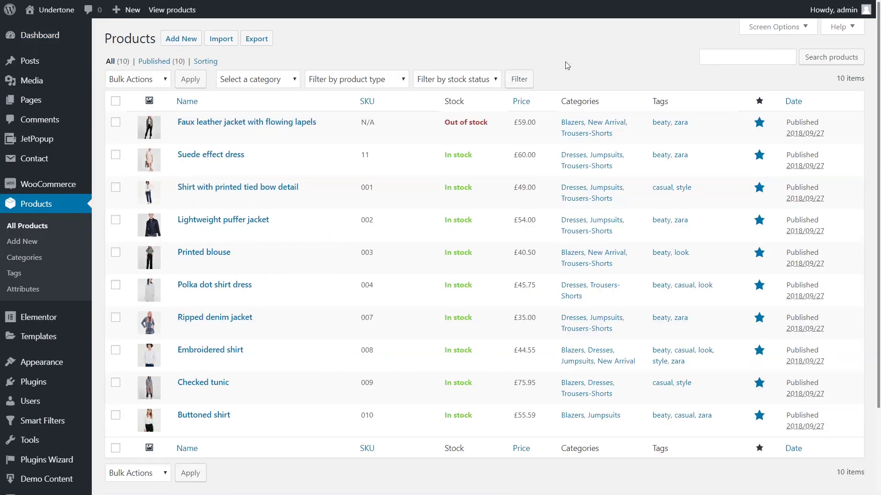
scroll(565, 61, "down", 2)
scroll(565, 61, "up", 2)
Inspect the existing Shop, Archive and Single Jet Woo templates, then return to the Dashboard
left_click(69, 39)
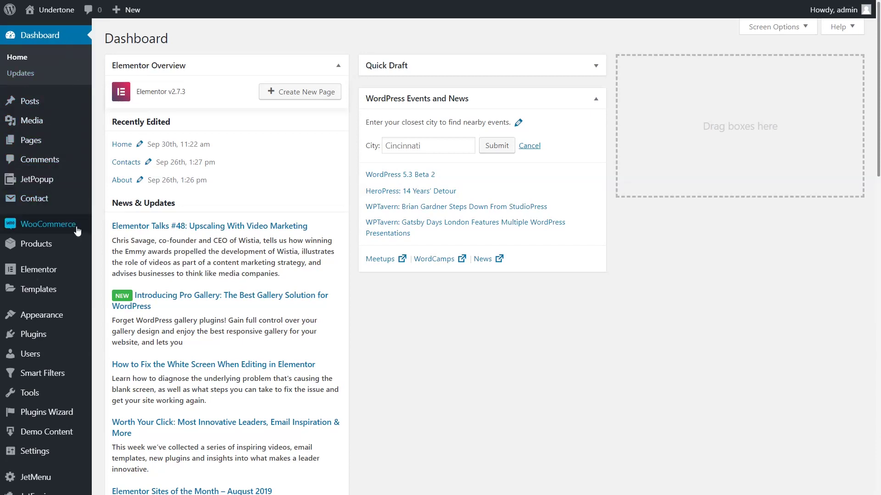
mouse_move(78, 233)
left_click(156, 322)
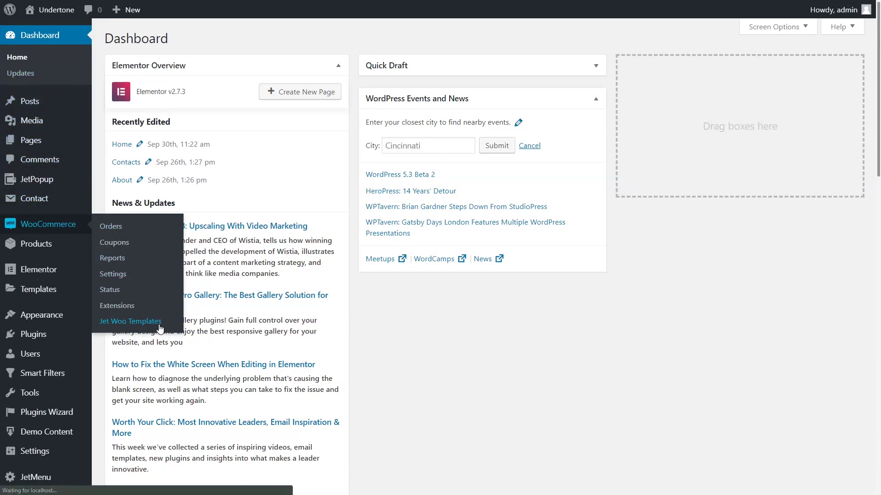
left_click(116, 191)
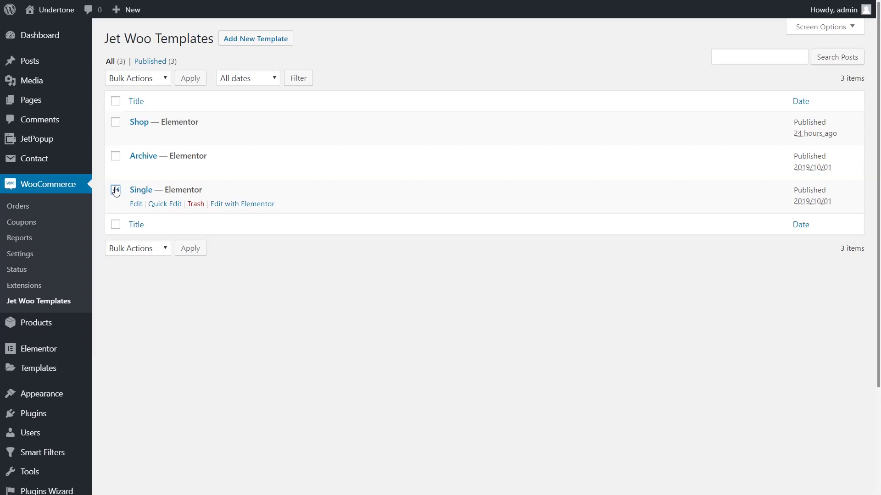
left_click(116, 157)
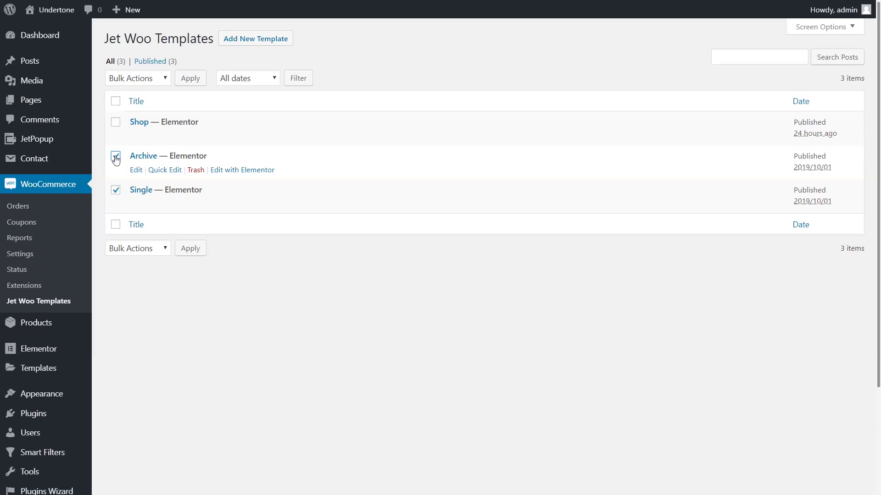
left_click(116, 123)
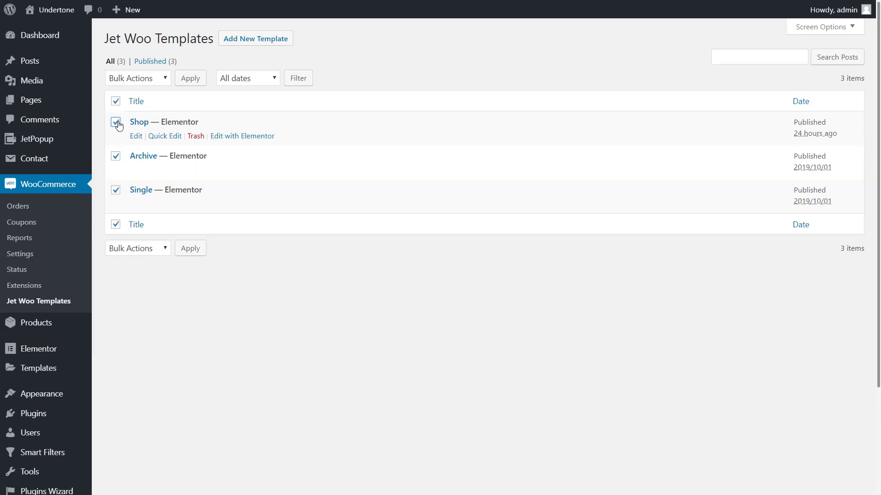
left_click(116, 101)
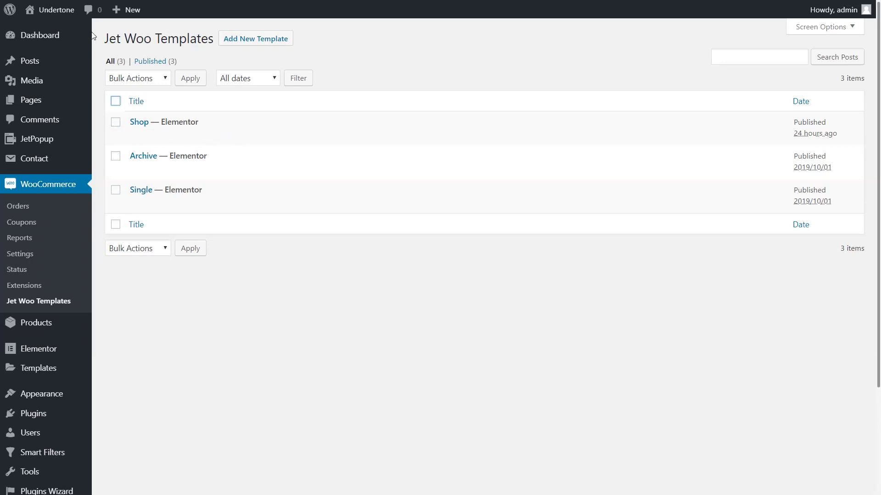
left_click(68, 36)
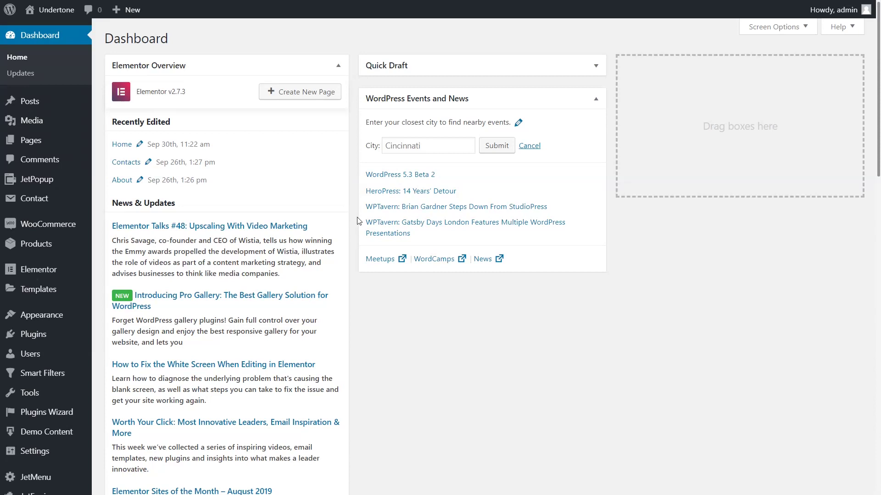
Create a Single-type Jet Woo template named 'Single' from the second prebuilt layout
mouse_move(79, 228)
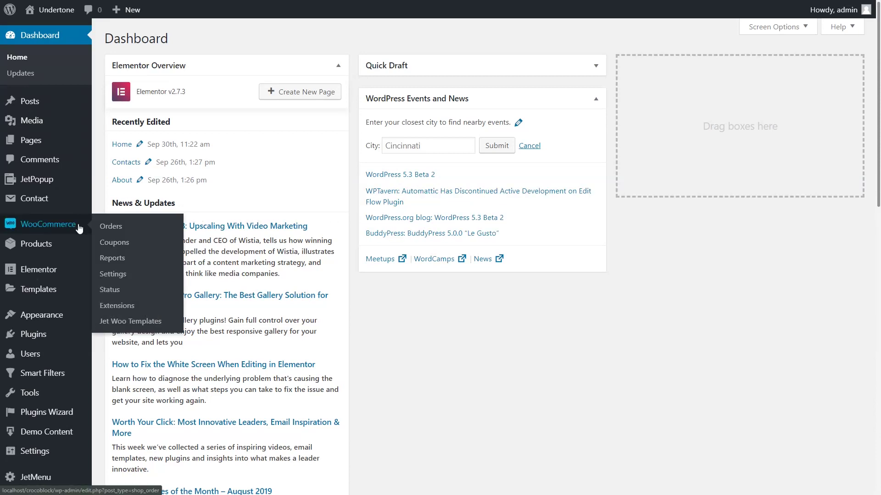
left_click(156, 321)
left_click(285, 40)
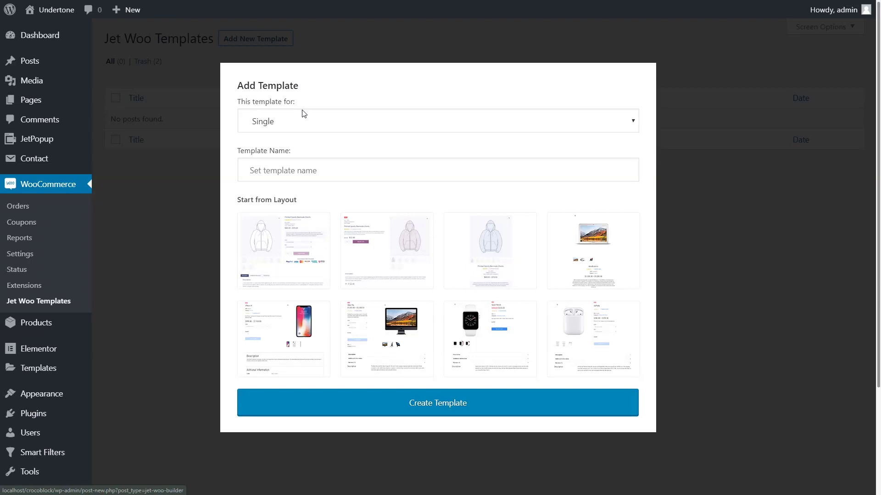
left_click(286, 173)
type("Single")
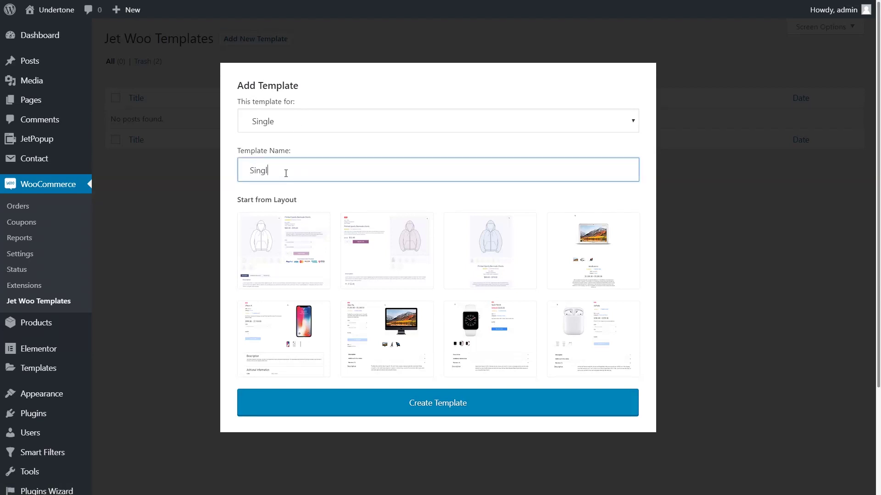
left_click(397, 260)
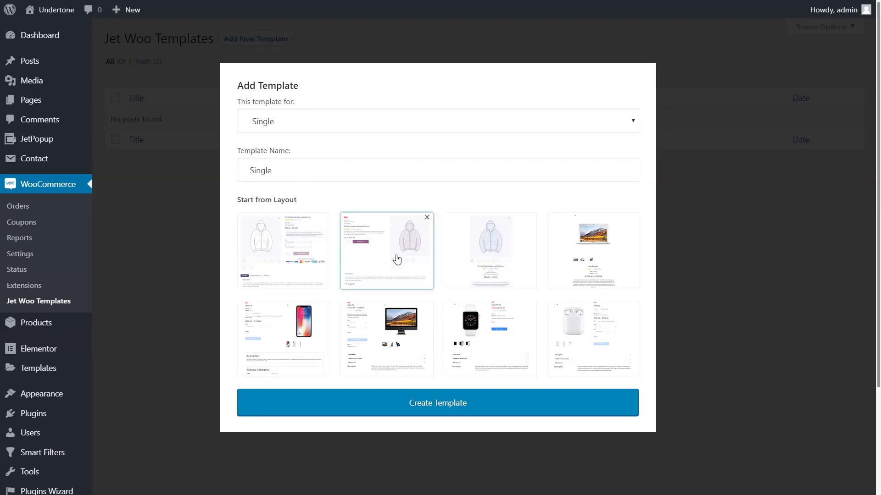
left_click(477, 405)
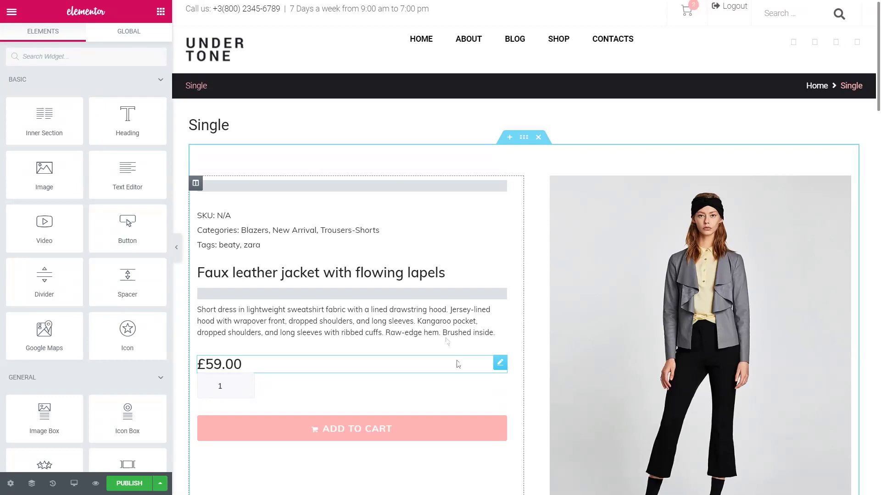
Remove the Additional Information section from the Single template layout
scroll(310, 126, "down", 8)
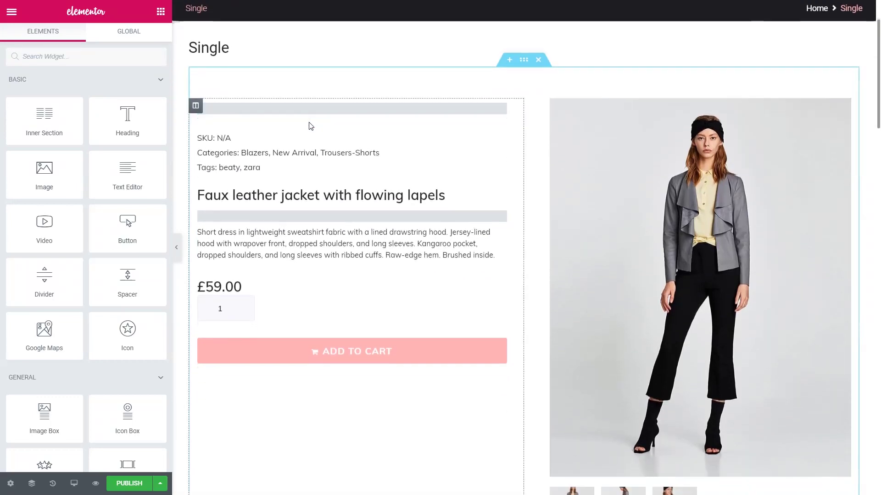
scroll(311, 126, "down", 8)
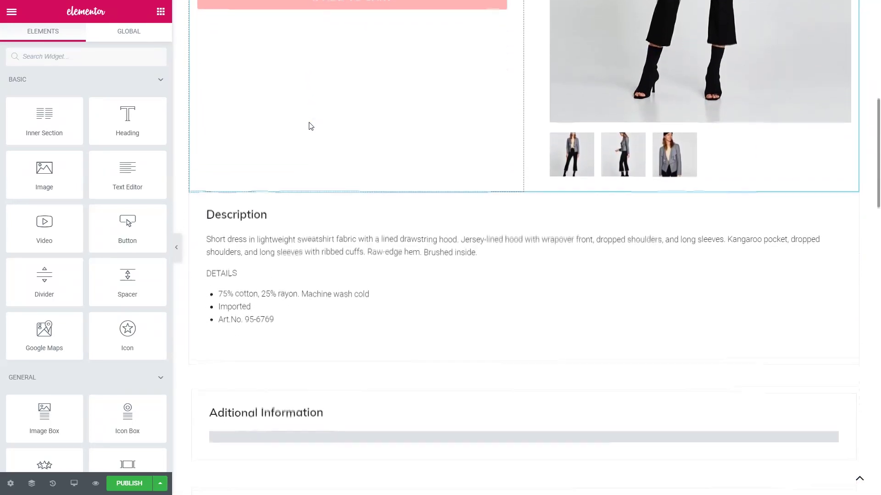
scroll(310, 126, "down", 8)
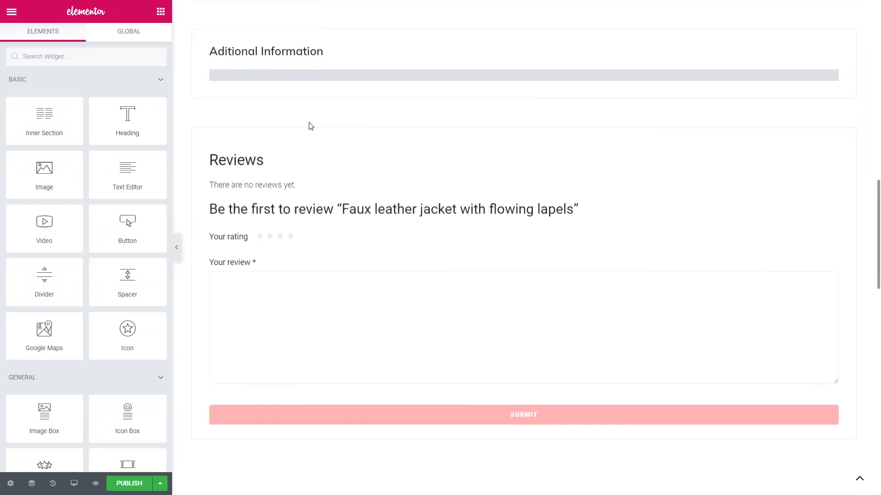
scroll(310, 126, "down", 2)
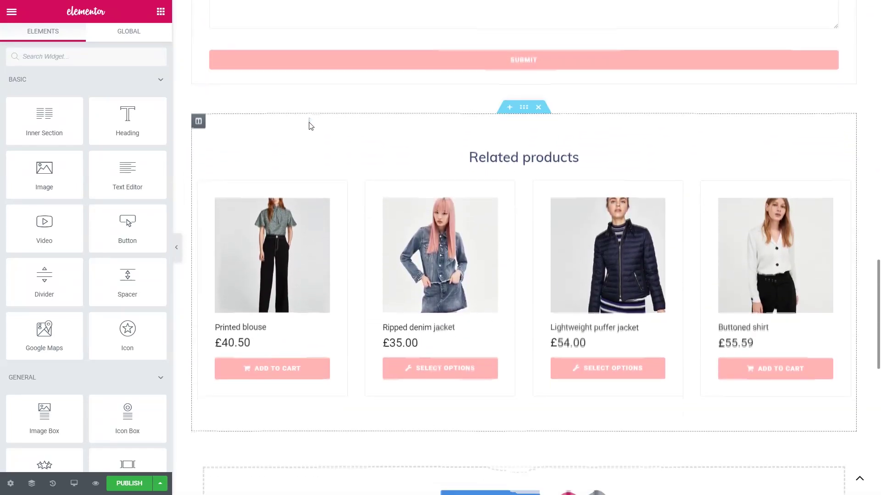
scroll(308, 124, "up", 4)
scroll(309, 122, "up", 8)
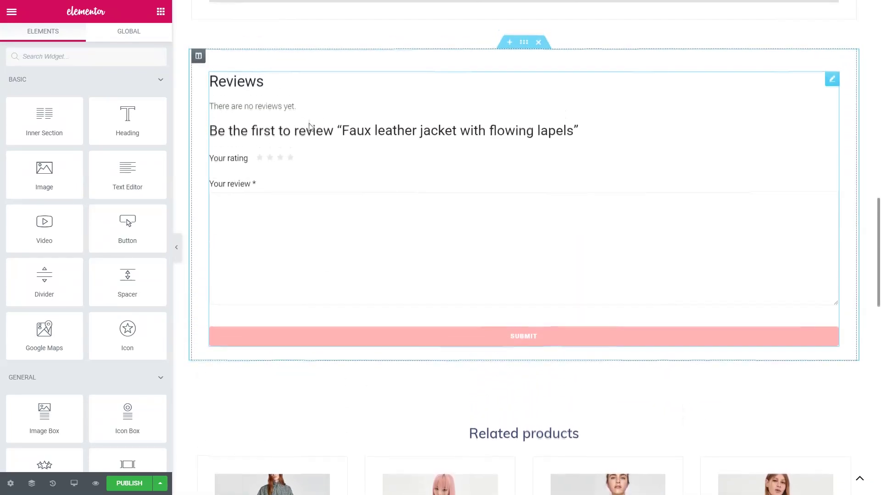
scroll(310, 124, "up", 4)
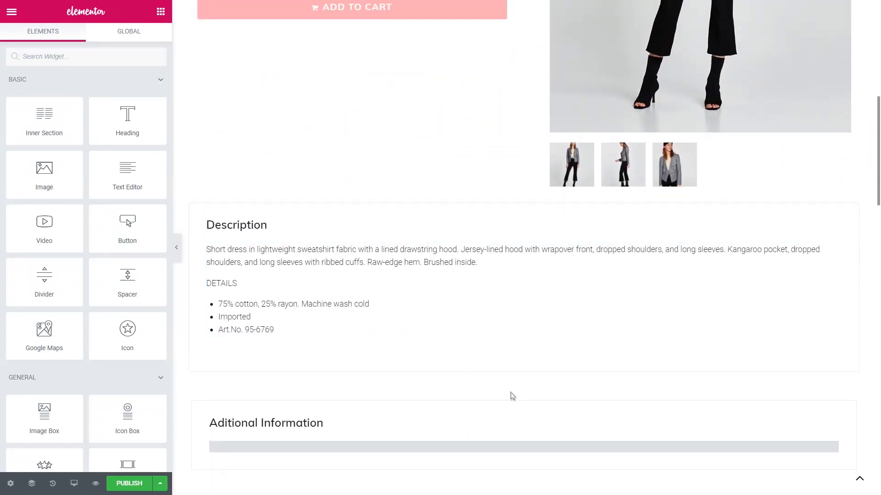
left_click(538, 396)
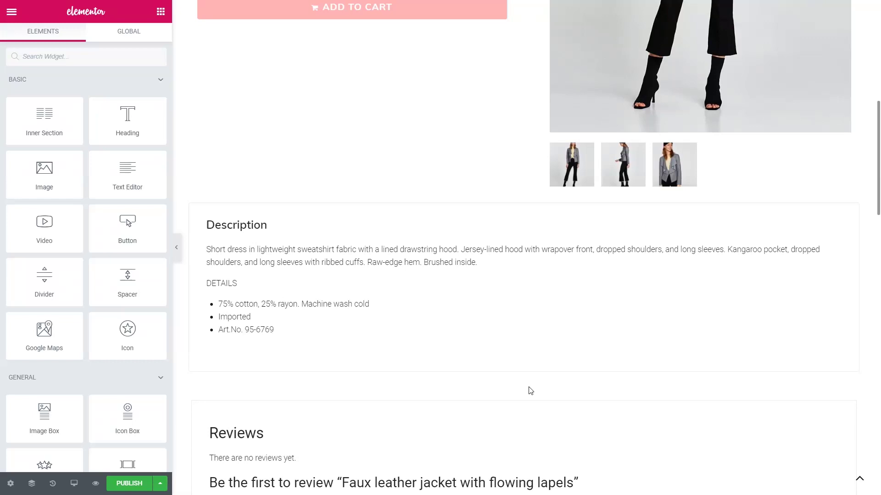
scroll(530, 391, "up", 5)
scroll(531, 390, "up", 5)
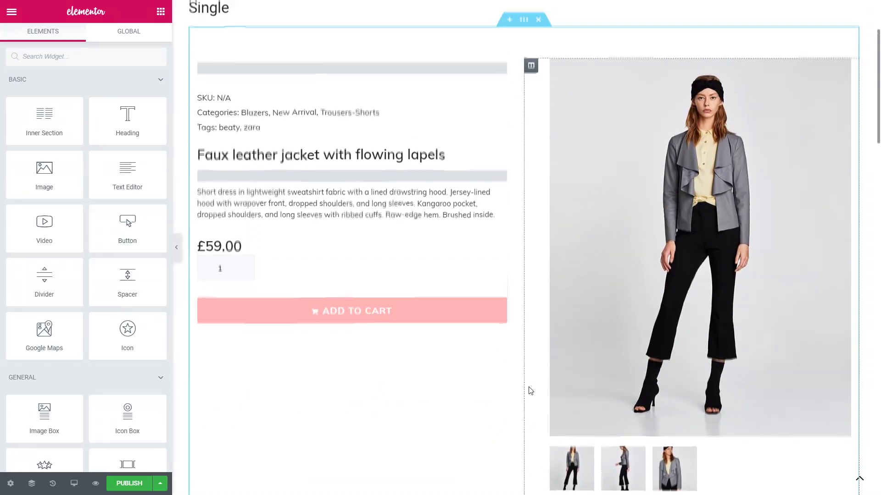
Filter the Elements panel by 'Single' and drag a single-product widget onto the canvas
left_click(112, 56)
type("Single")
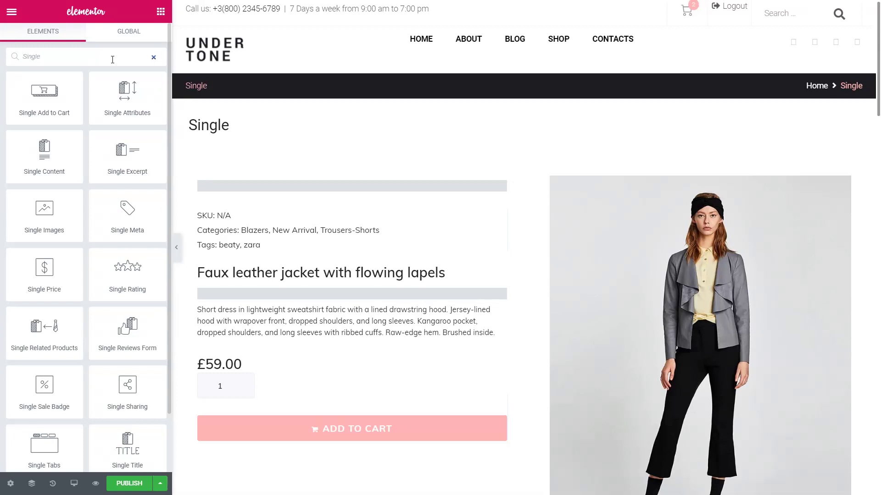
scroll(166, 105, "down", 2)
scroll(165, 138, "down", 3)
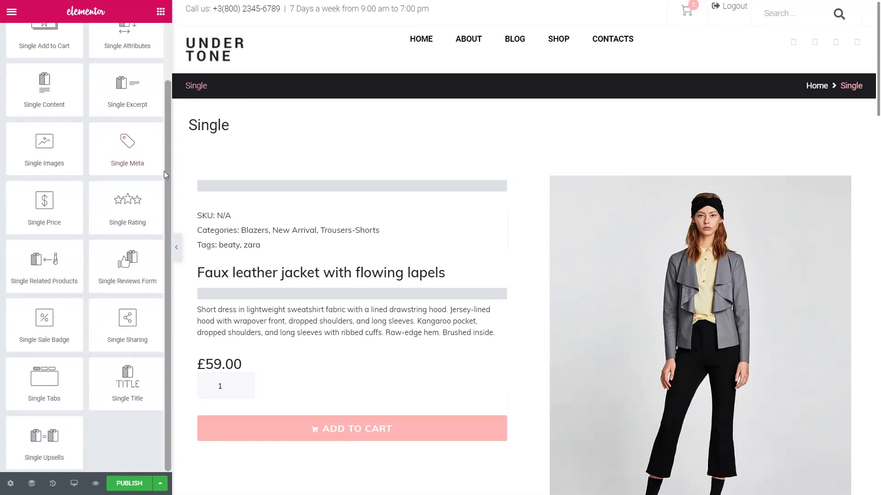
scroll(165, 147, "up", 4)
left_click_drag(160, 94, 257, 149)
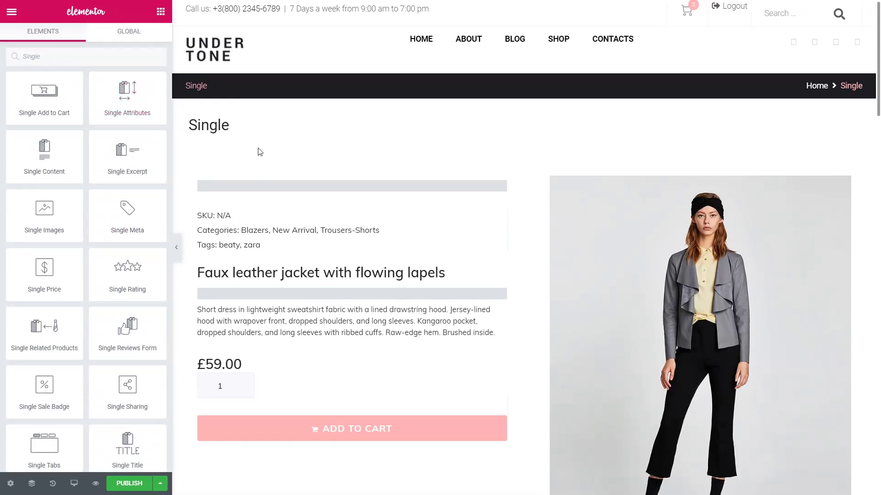
Publish the Single template and jump to the Dashboard via the Finder with 'dash'
left_click(147, 486)
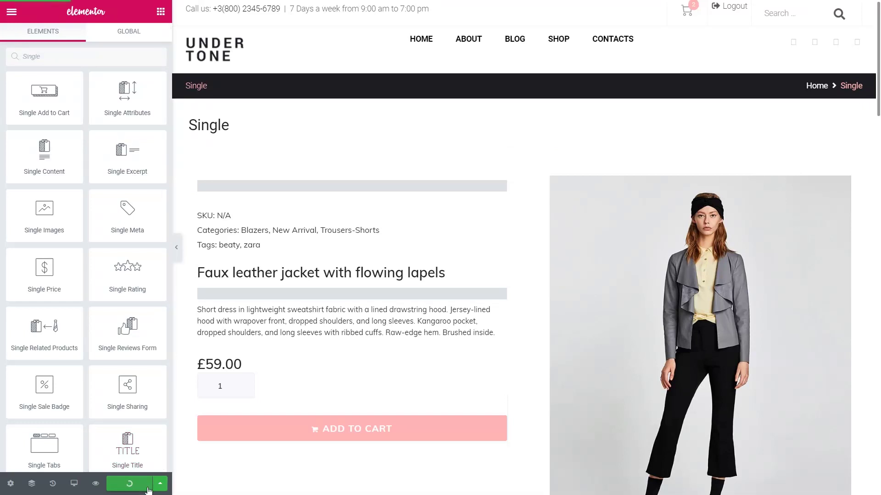
key("ctrl+e")
type("dash")
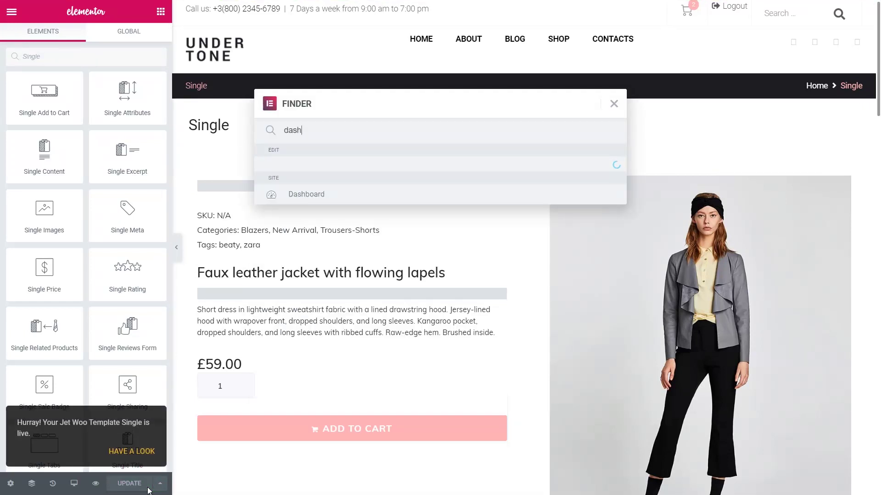
key("Return")
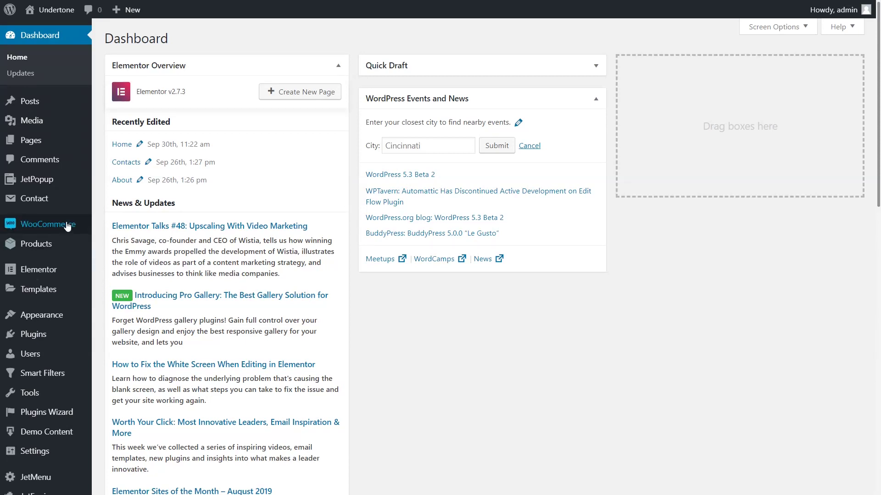
Create an Archive-type Jet Woo template named 'Archive' from the fourth prebuilt layout
mouse_move(68, 225)
left_click(130, 321)
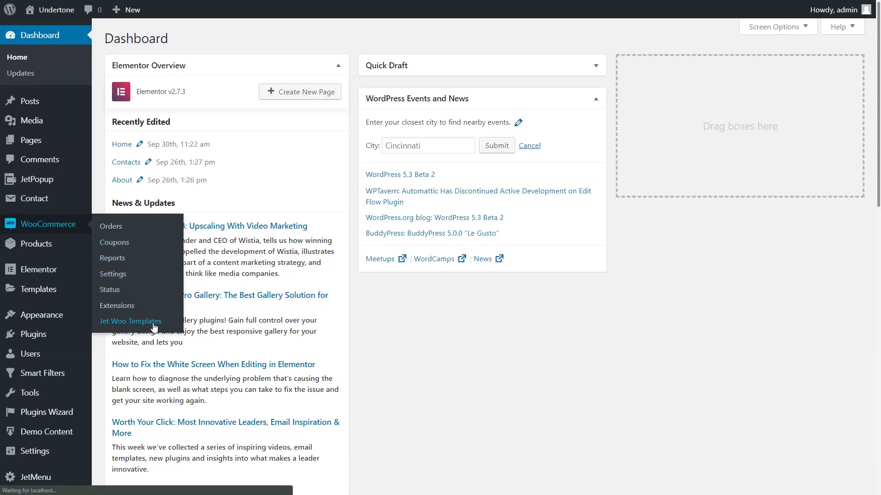
left_click(253, 36)
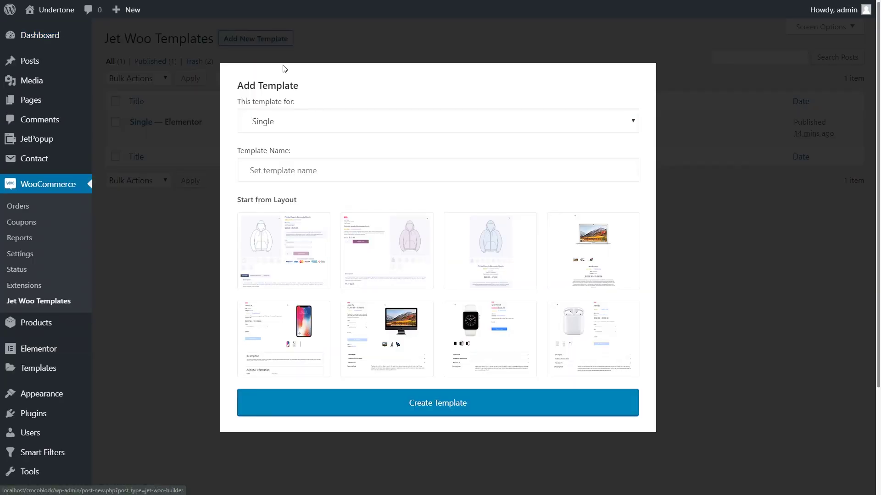
left_click(633, 121)
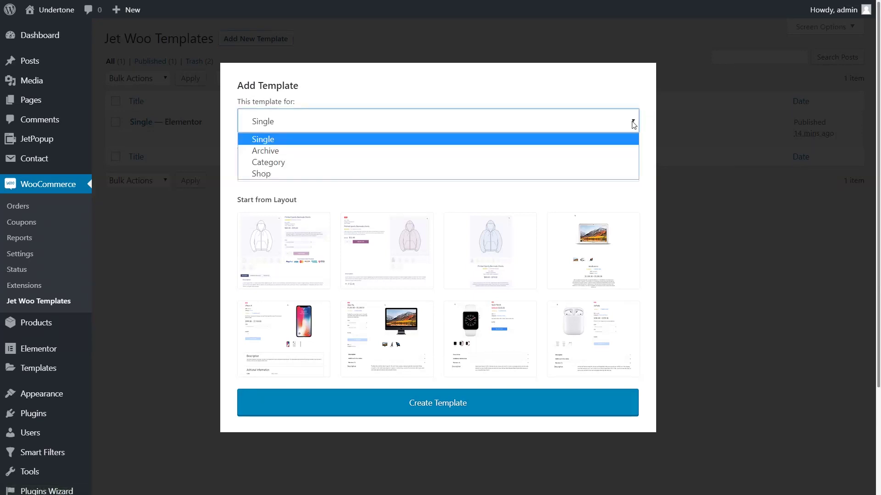
left_click(620, 149)
left_click(497, 216)
type("Archi")
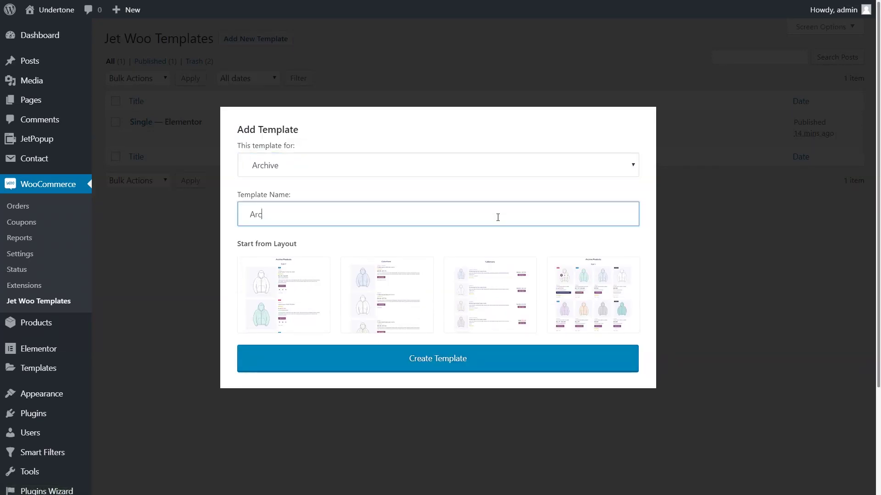
type("ve")
left_click(590, 308)
left_click(530, 364)
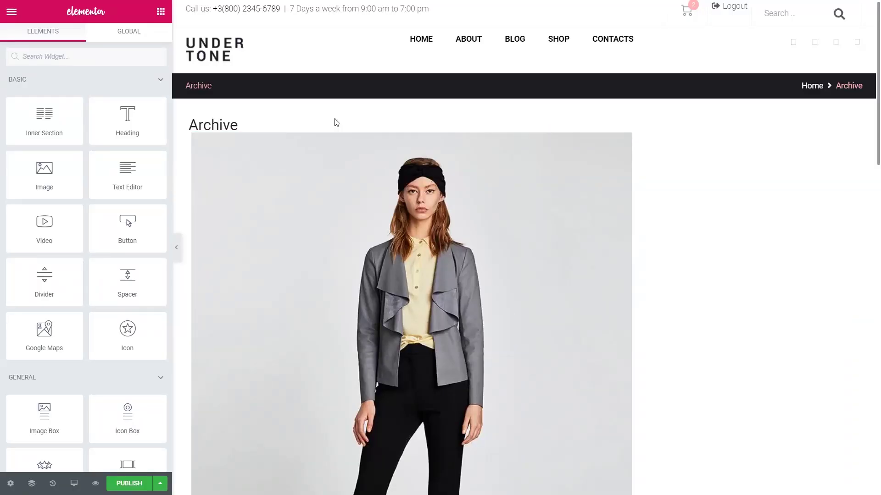
Collapse the widget groups down to JET WOO BUILDER and place a Sale Badge at the template top
scroll(336, 123, "down", 10)
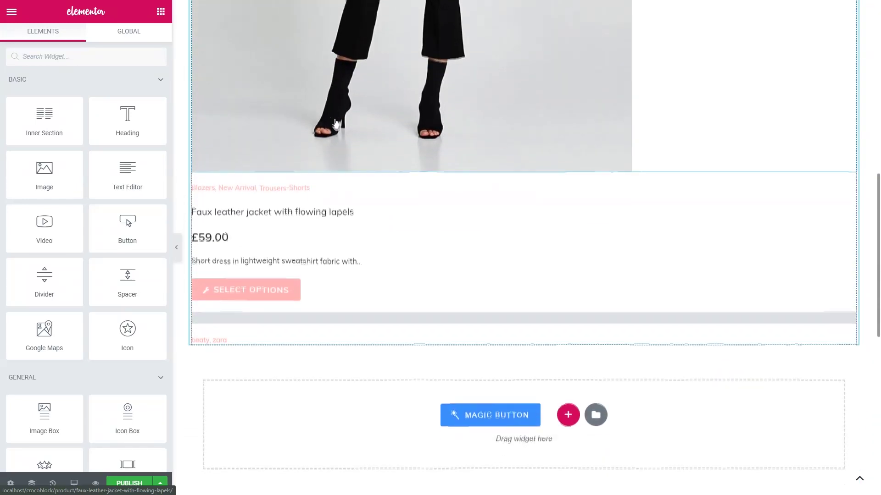
scroll(336, 123, "down", 1)
left_click(158, 81)
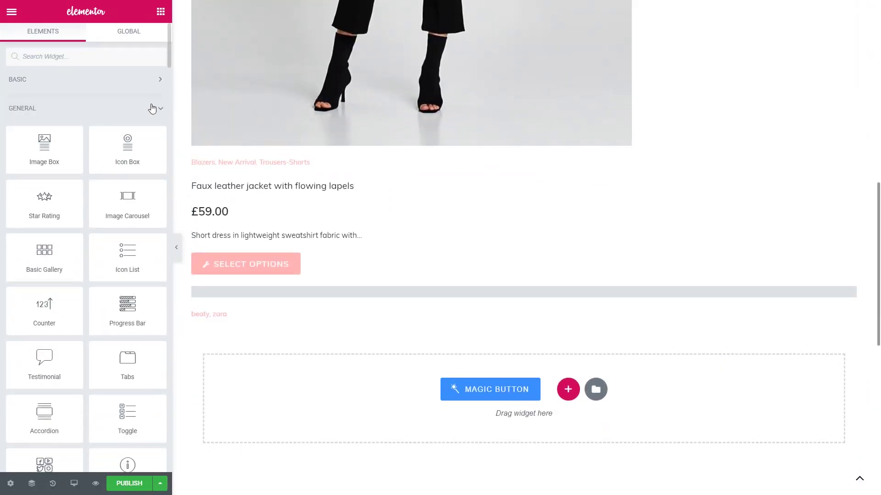
left_click(154, 109)
left_click(158, 140)
left_click(157, 167)
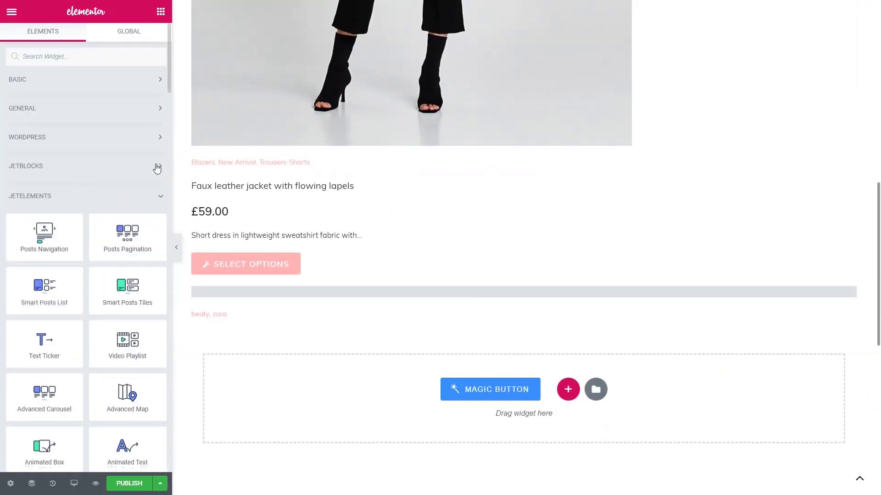
left_click(156, 196)
left_click(149, 223)
left_click(150, 255)
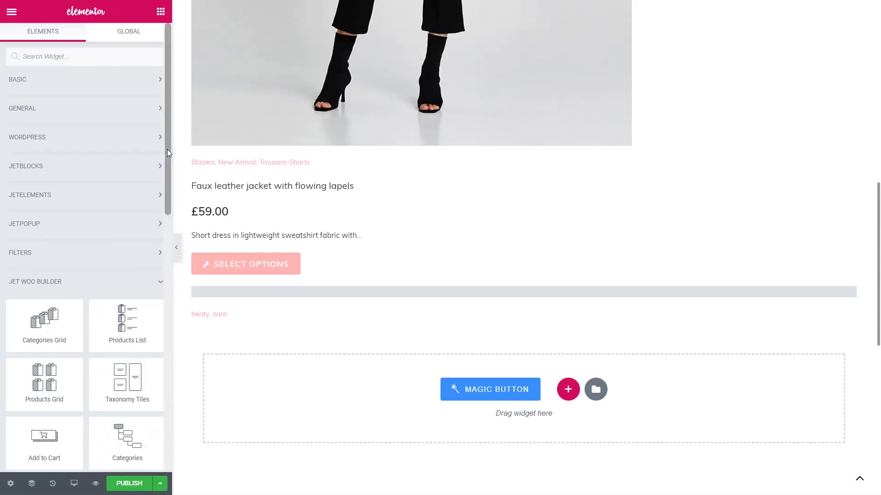
scroll(167, 149, "down", 3)
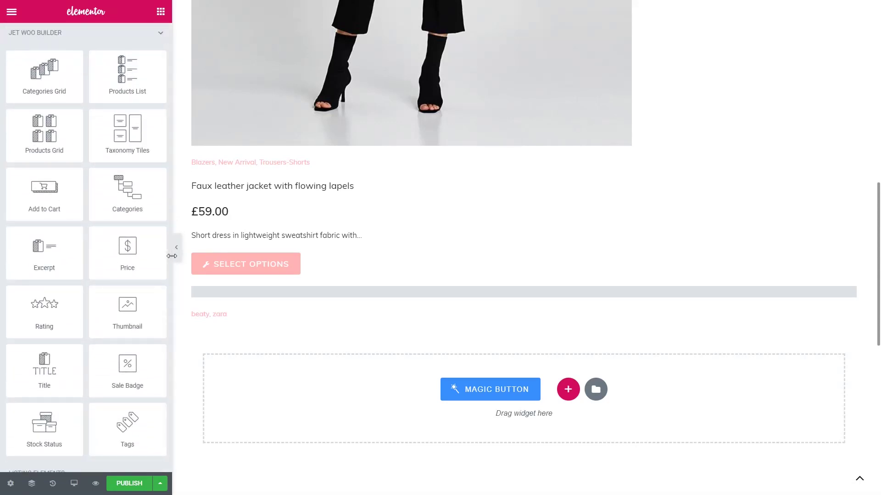
left_click_drag(133, 373, 469, 150)
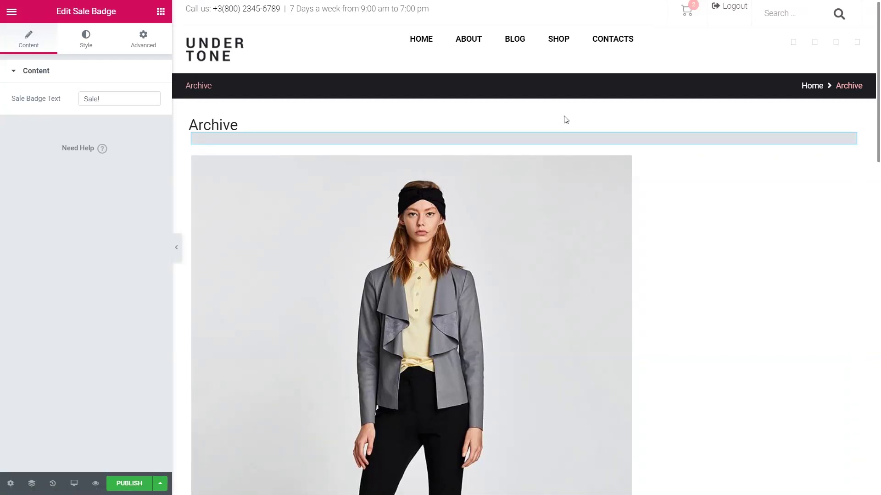
Check the 'Sale!' badge text, publish the Archive template, and return to the Dashboard via Finder 'das'
left_click(119, 100)
left_click(240, 110)
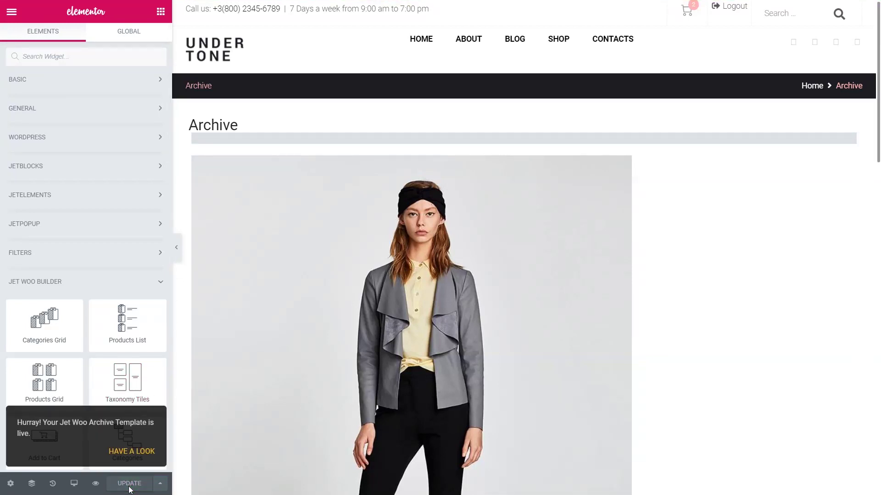
key("ctrl+e")
type("das")
key("Return")
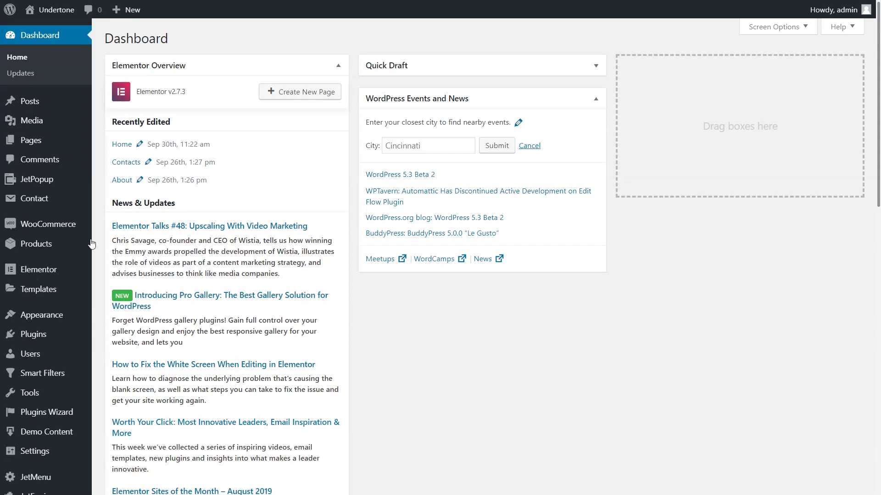
Create a Shop-type Jet Woo template named 'Shop' and open it in Elementor
mouse_move(90, 226)
left_click(163, 326)
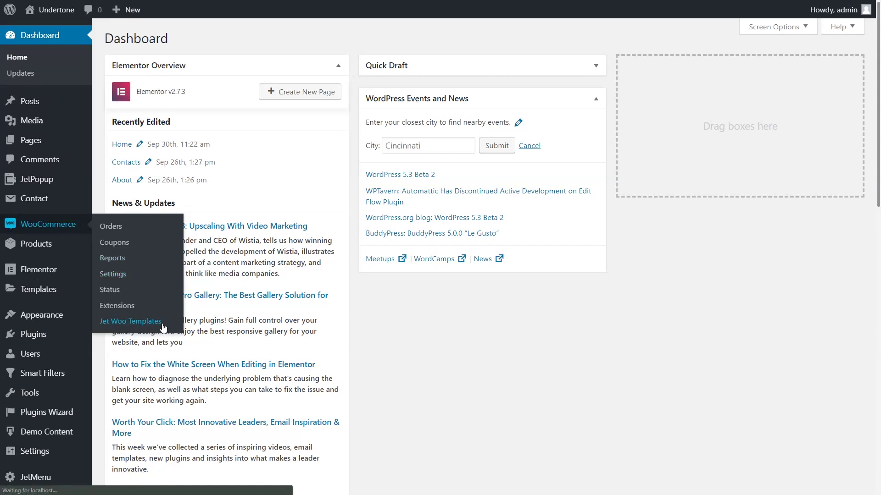
left_click(259, 39)
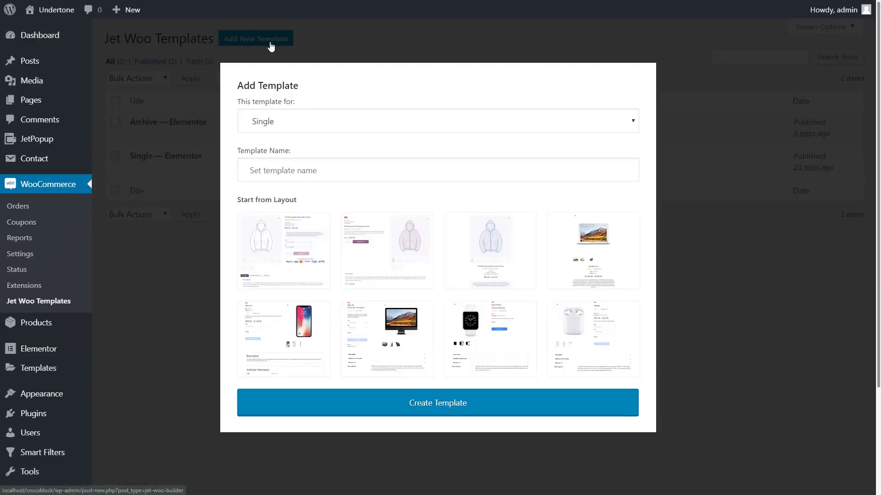
left_click(633, 122)
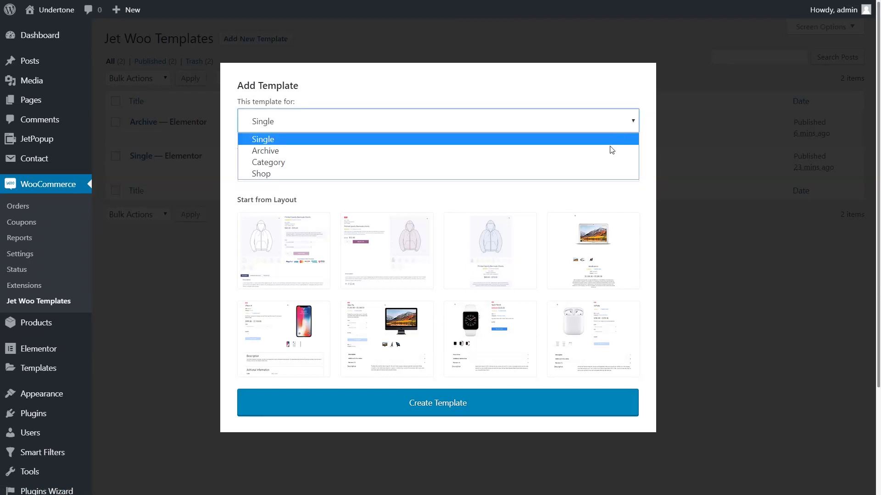
left_click(590, 173)
left_click(413, 214)
type("Shop")
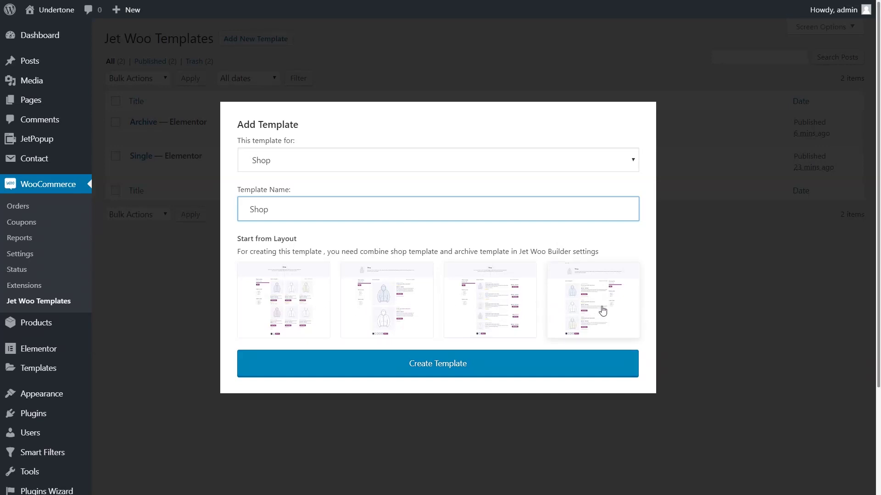
left_click(513, 369)
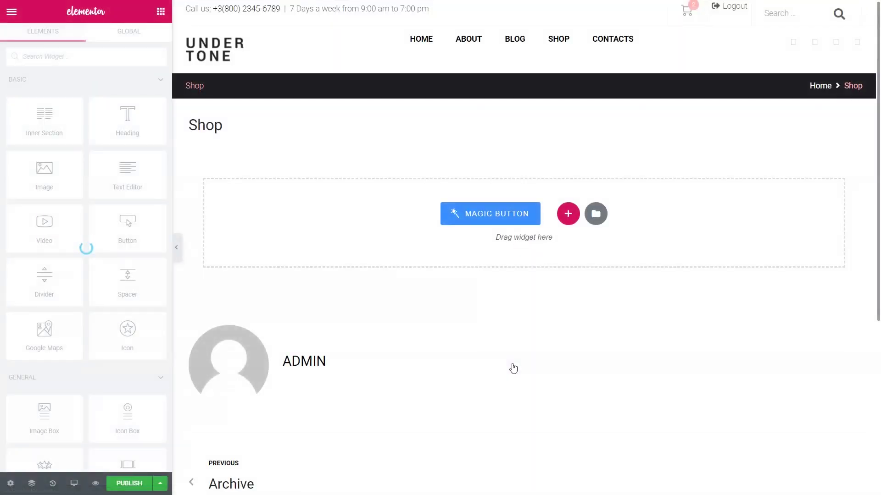
Collapse the Basic, General, JetBlocks, JetElements, JetPopup and Filters widget groups to reach the Jet Woo Builder widgets
left_click(159, 79)
left_click(158, 112)
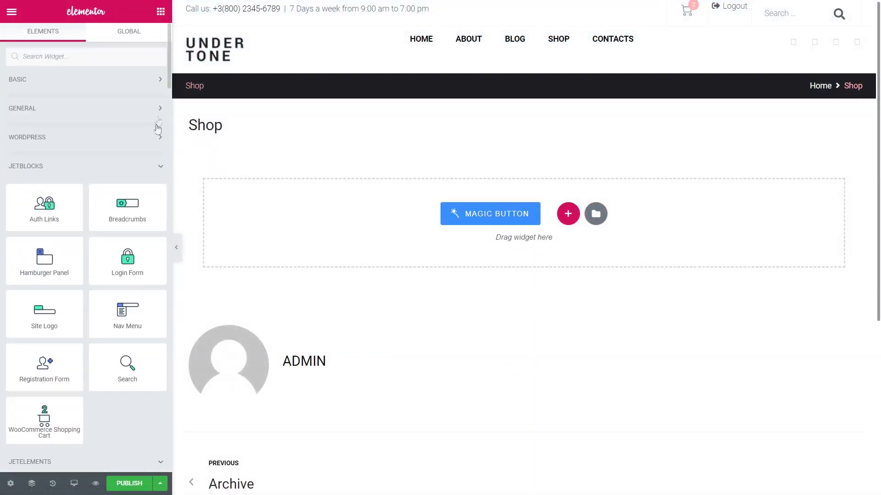
left_click(158, 166)
left_click(160, 197)
left_click(159, 224)
left_click(159, 252)
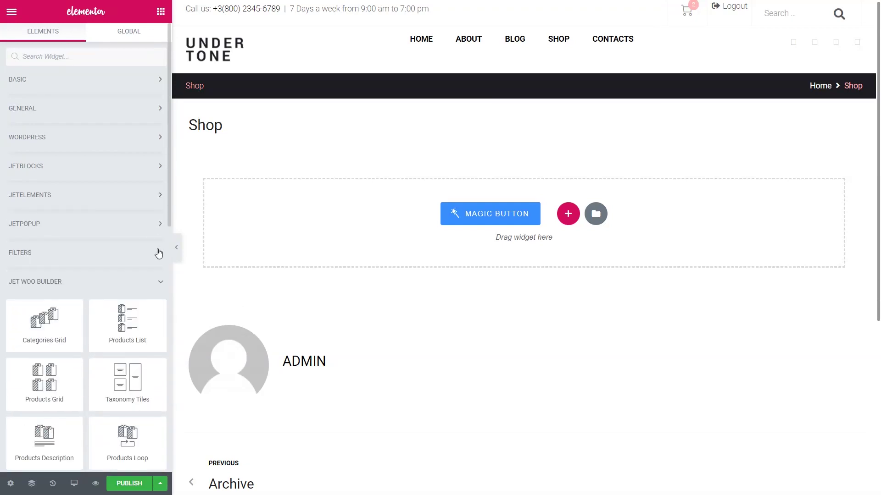
scroll(166, 224, "down", 3)
scroll(167, 239, "down", 2)
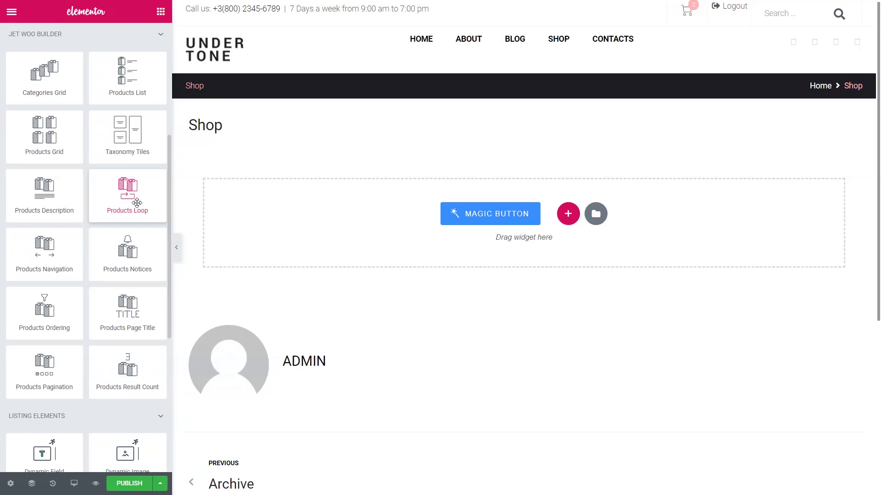
Place a Products Grid on the Shop template and settle on Preset 10 after trying Presets 3 and 7
left_click_drag(46, 135, 381, 216)
left_click(154, 104)
left_click(138, 140)
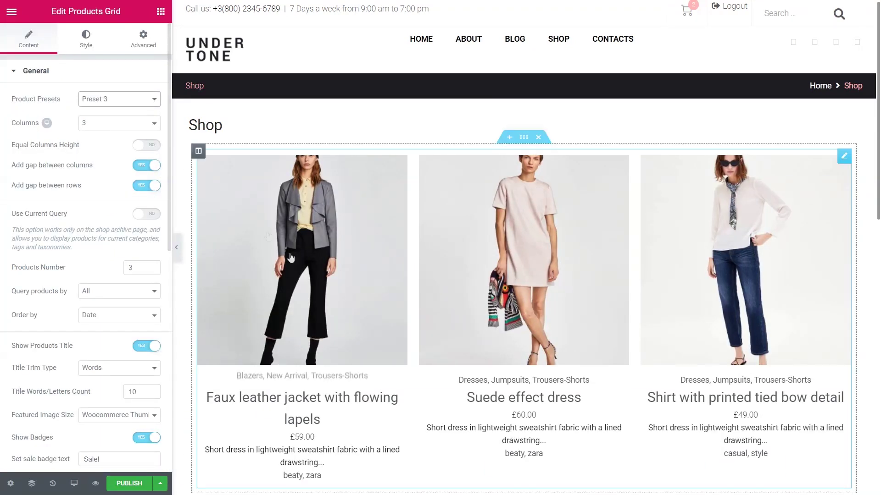
left_click(147, 99)
left_click(119, 164)
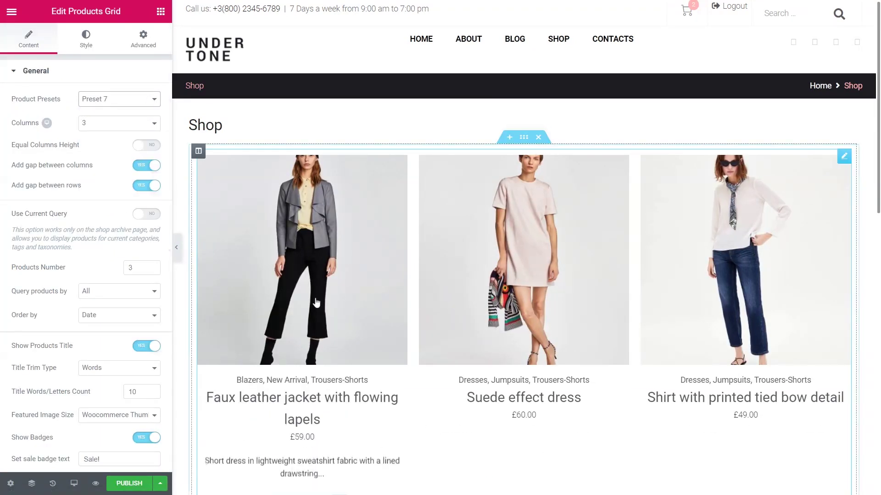
left_click(153, 103)
left_click(119, 189)
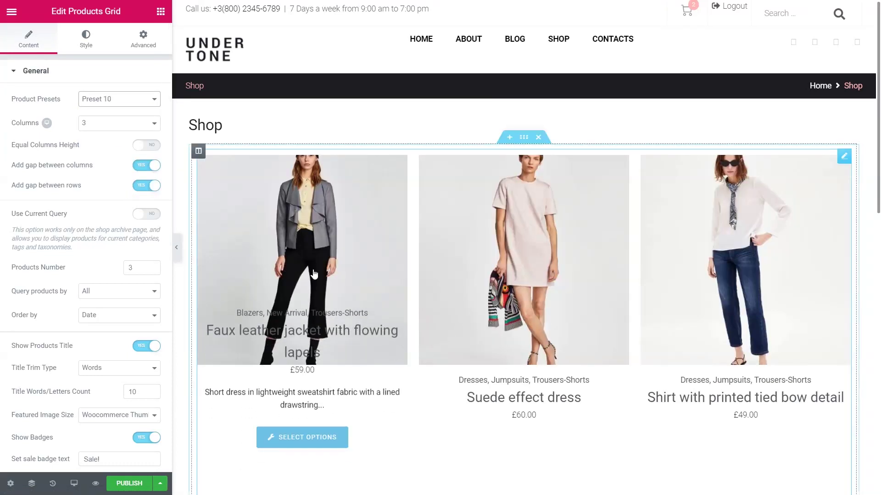
Turn off Show Product Categories and turn on Show Quick View for the grid
left_click_drag(166, 121, 166, 292)
left_click(147, 219)
left_click_drag(167, 210, 167, 277)
left_click(147, 310)
mouse_move(286, 194)
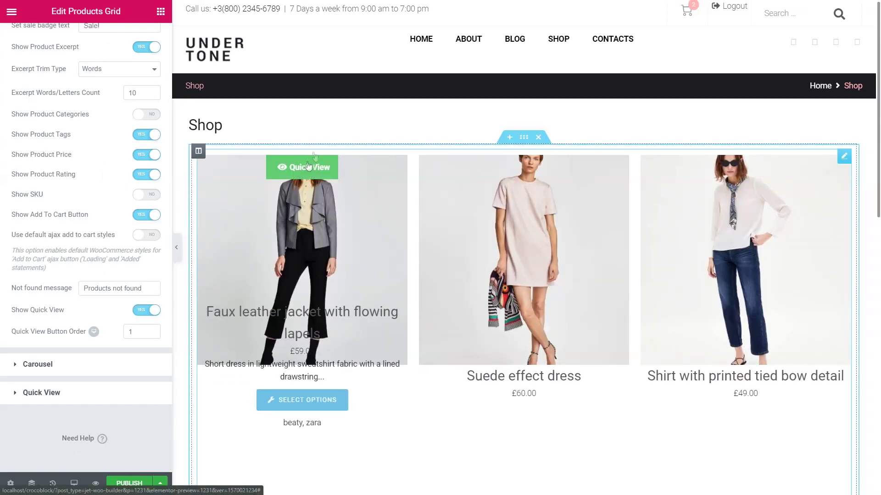
Replace the products grid with a Products List of six Featured products
left_click(538, 137)
left_click_drag(112, 315, 509, 235)
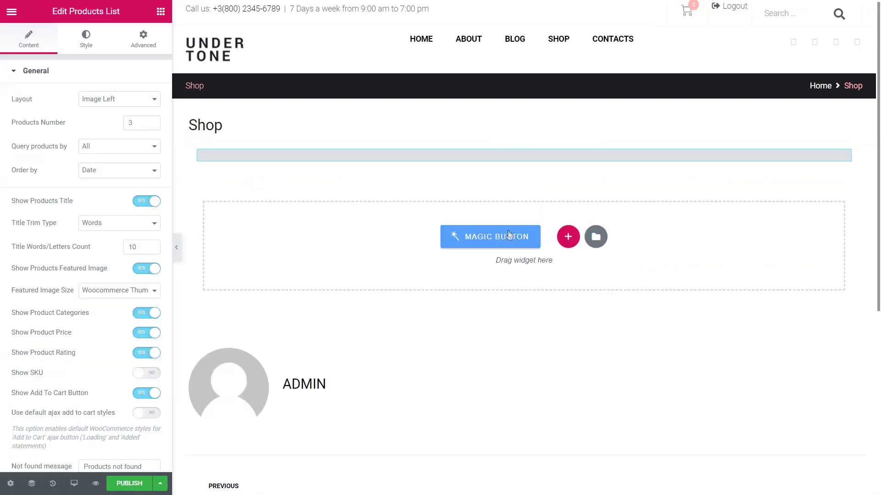
left_click(157, 120)
left_click(157, 120)
left_click(156, 120)
left_click(151, 146)
left_click(151, 171)
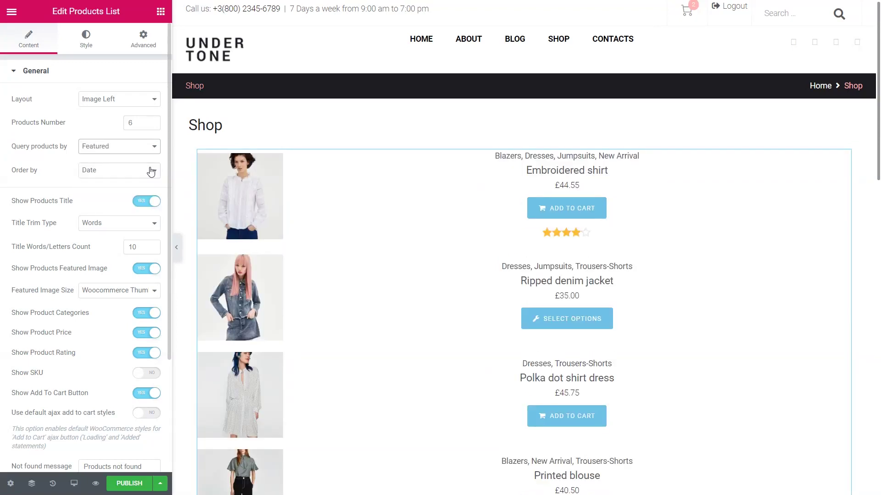
Hide categories and enable Quick View in the list, then delete the Products List
left_click(146, 313)
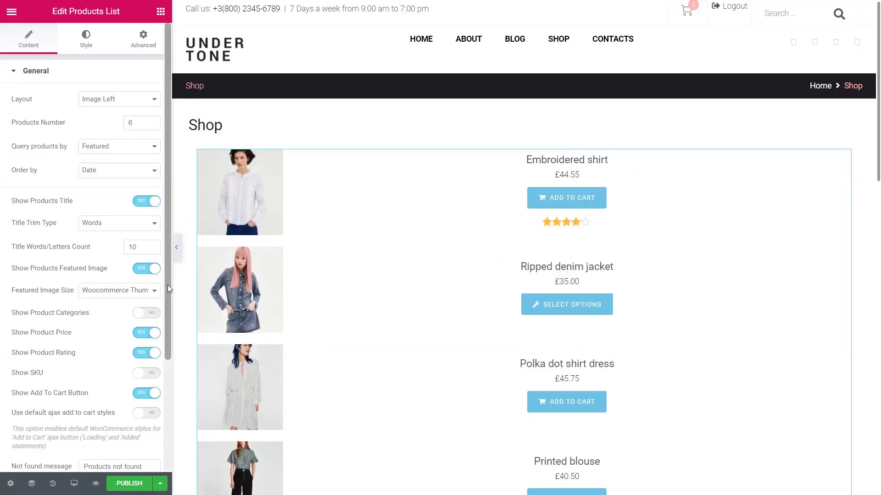
left_click_drag(167, 285, 161, 363)
scroll(161, 364, "down", 1)
left_click(152, 370)
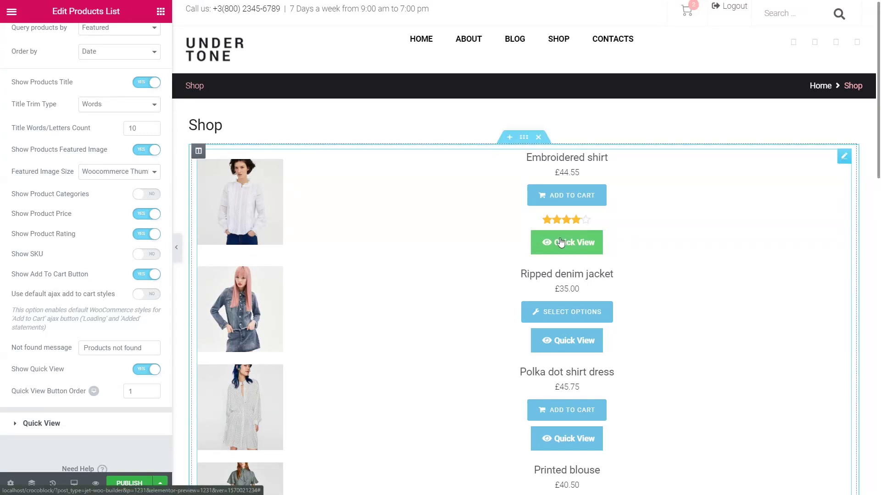
left_click(538, 137)
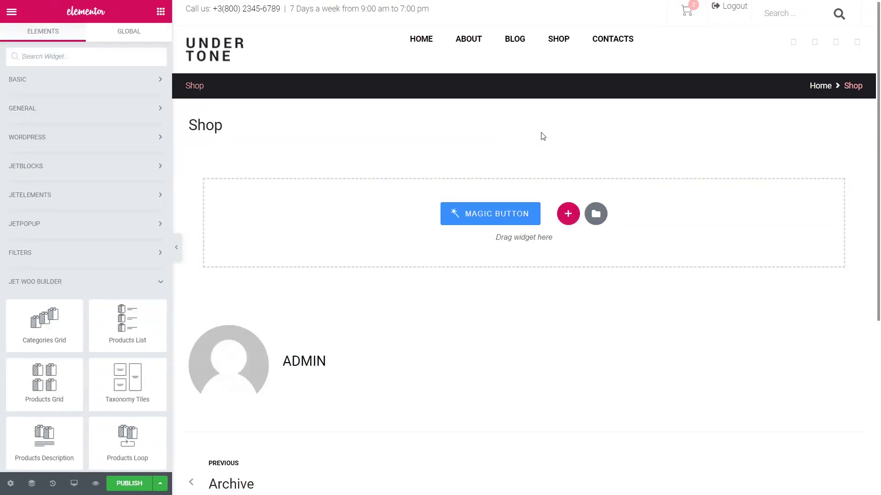
Drop a Products Loop into the empty section and scroll through the four-column grid of all products
left_click_drag(120, 447, 530, 164)
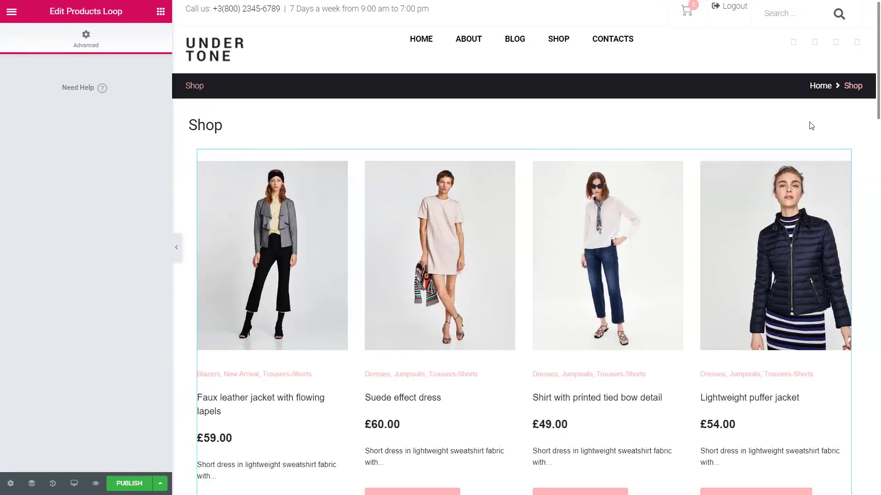
scroll(867, 120, "down", 5)
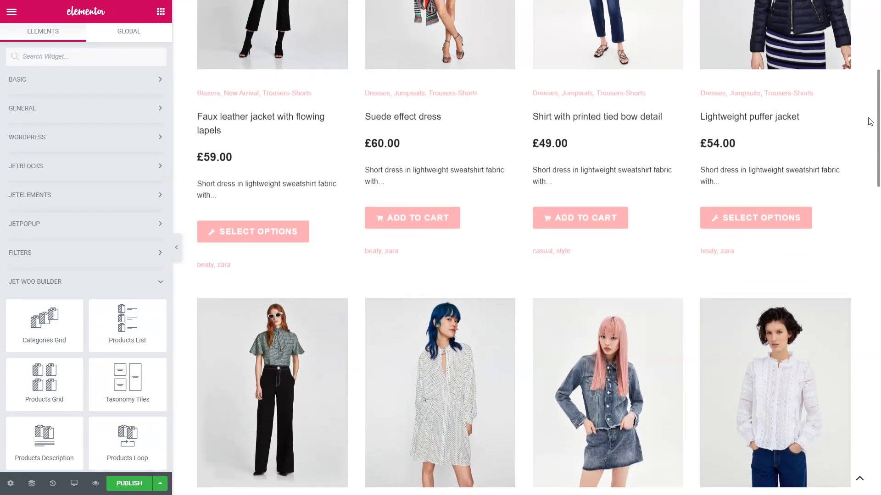
scroll(870, 121, "down", 6)
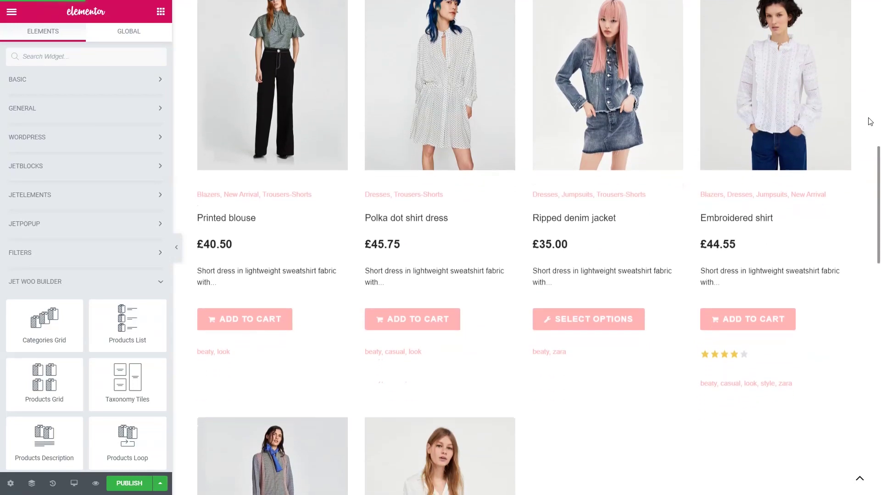
scroll(869, 121, "down", 6)
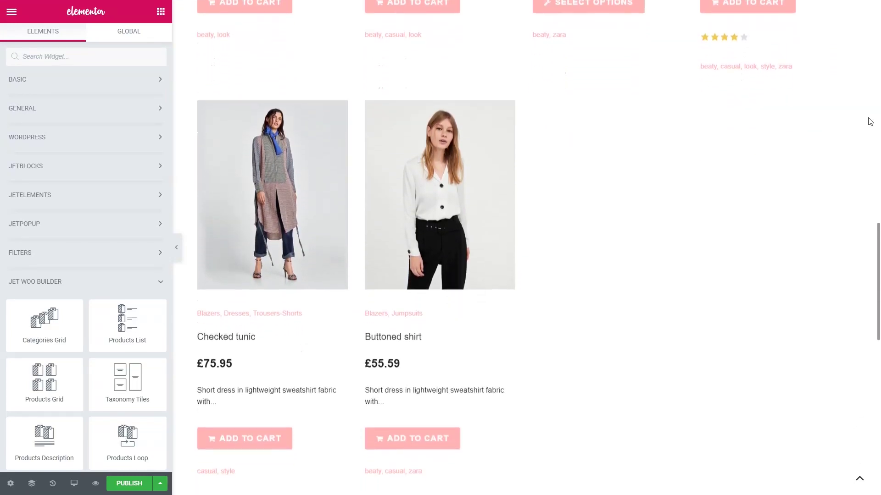
scroll(870, 121, "down", 2)
scroll(870, 122, "up", 3)
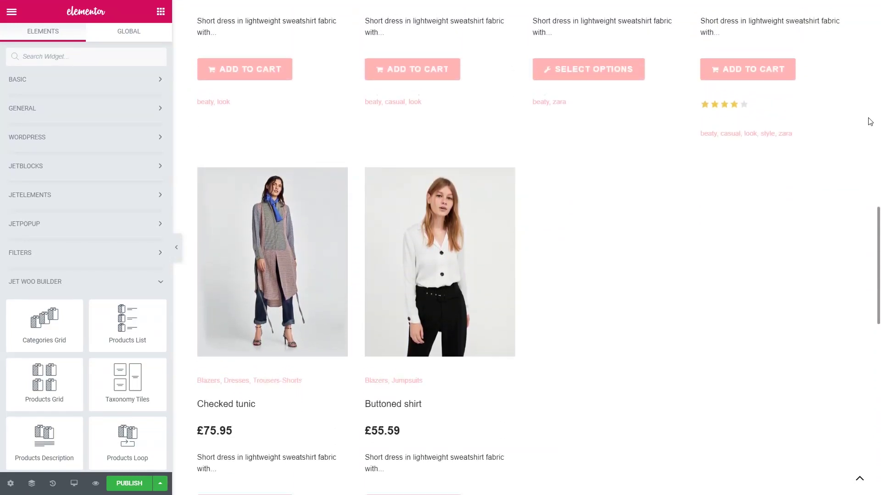
scroll(870, 122, "up", 6)
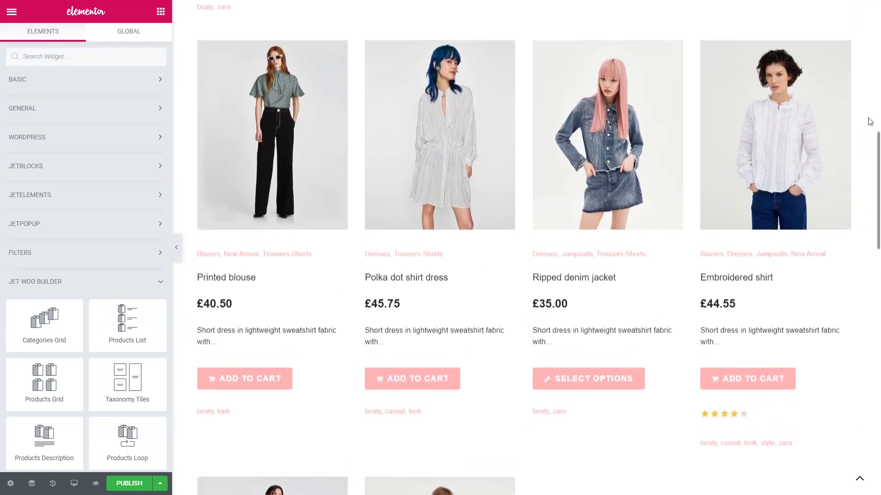
scroll(869, 121, "up", 6)
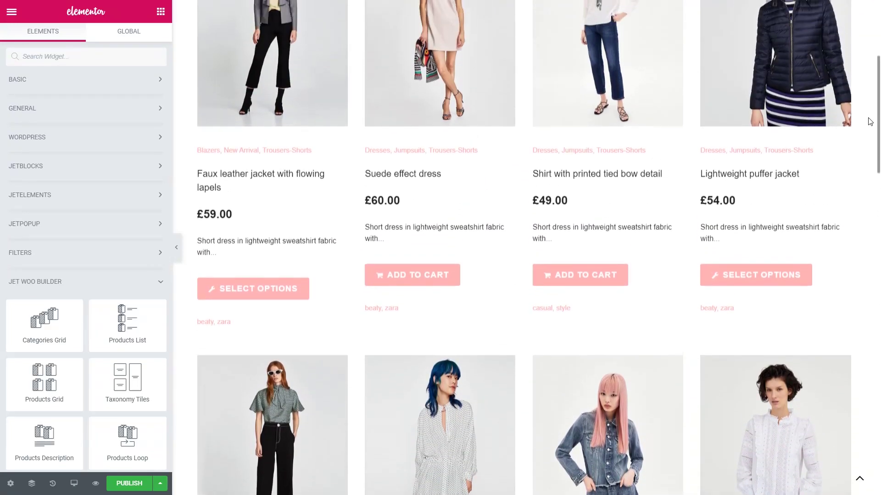
scroll(870, 121, "up", 4)
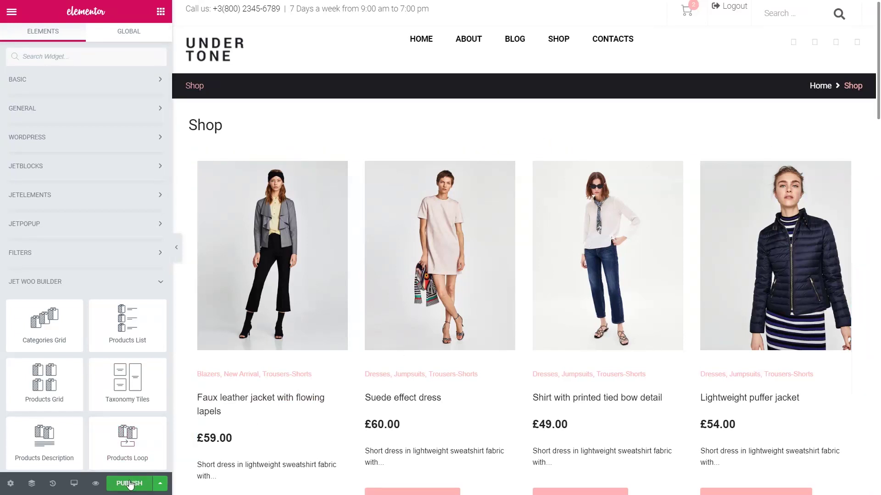
Jump to the Dashboard through Finder ('das') and open WooCommerce settings
key("ctrl+e")
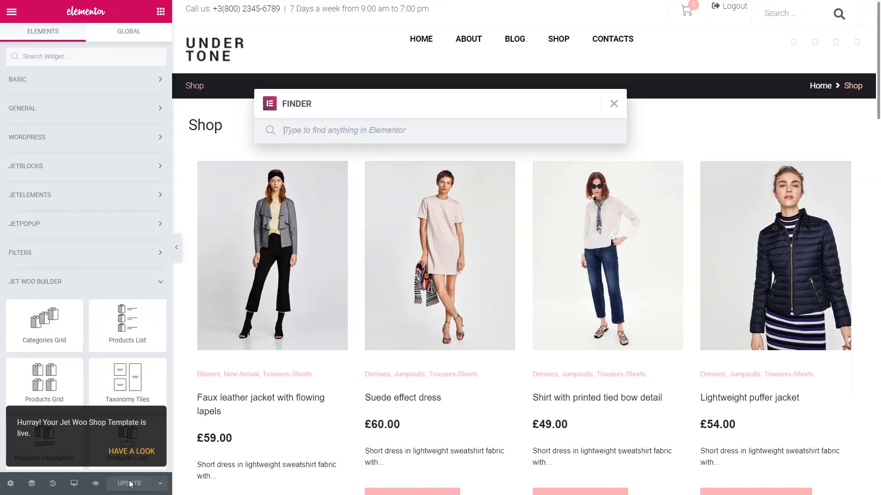
type("das")
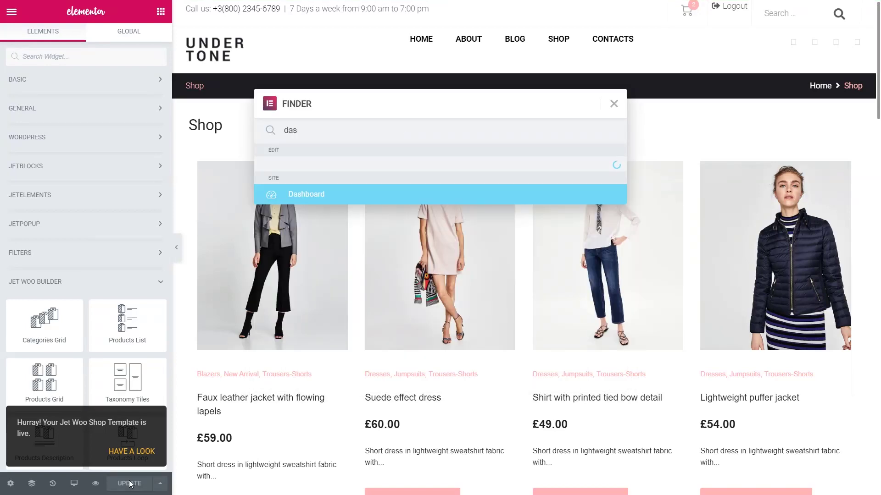
key("Return")
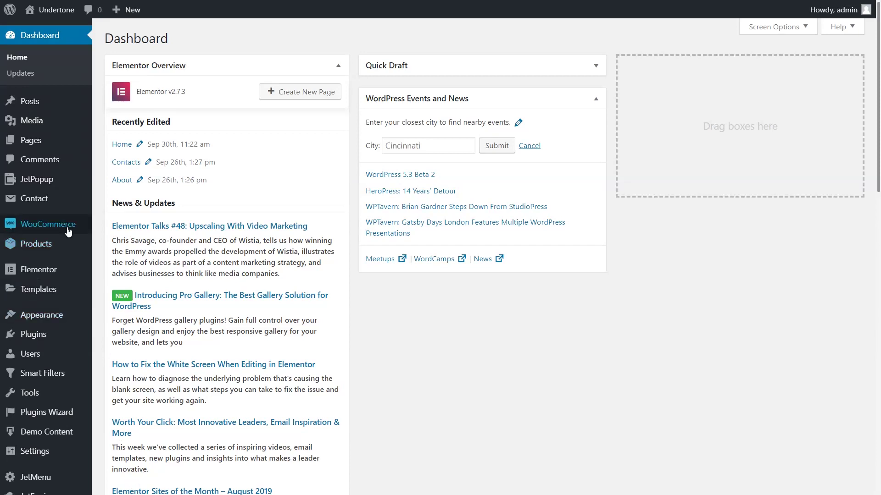
mouse_move(68, 229)
left_click(124, 277)
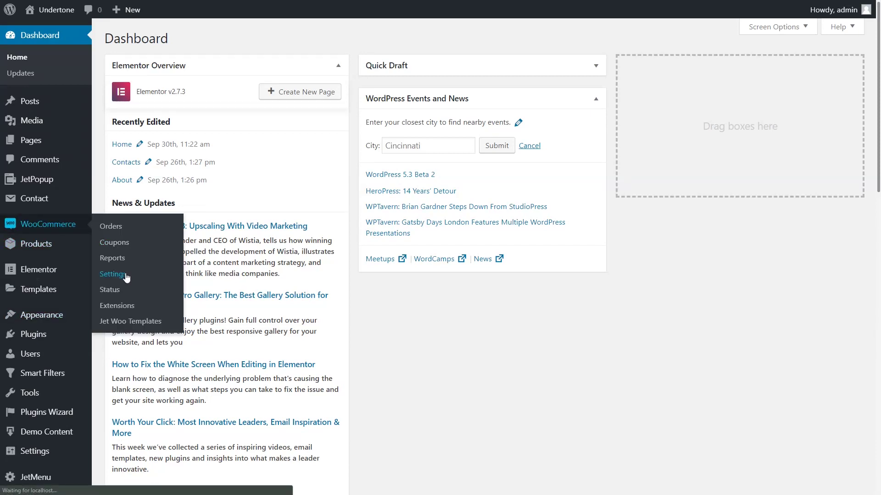
In Jet Woo Builder settings, keep Elementor Default rendering and enable a custom shop page using the Shop template
left_click(517, 45)
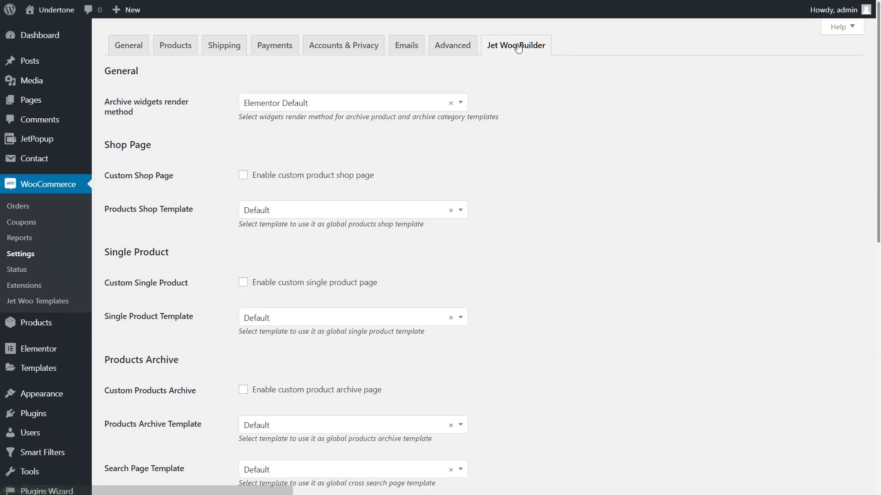
left_click(464, 107)
left_click(455, 140)
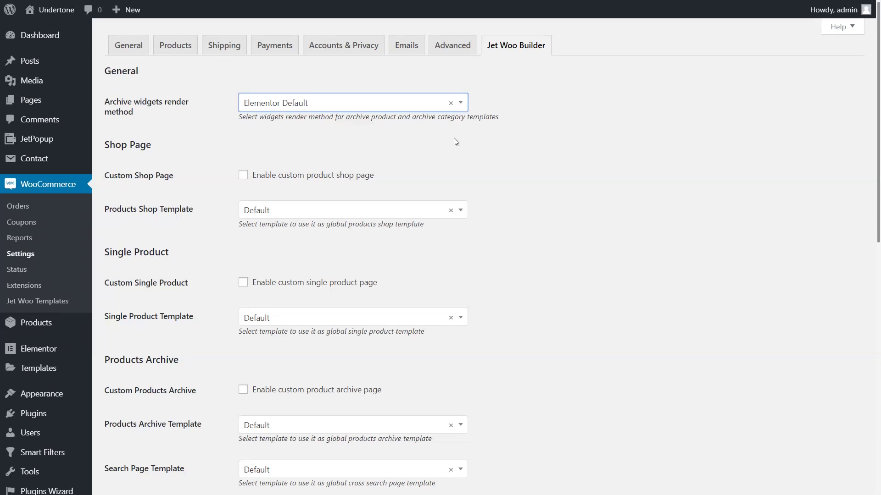
left_click(243, 176)
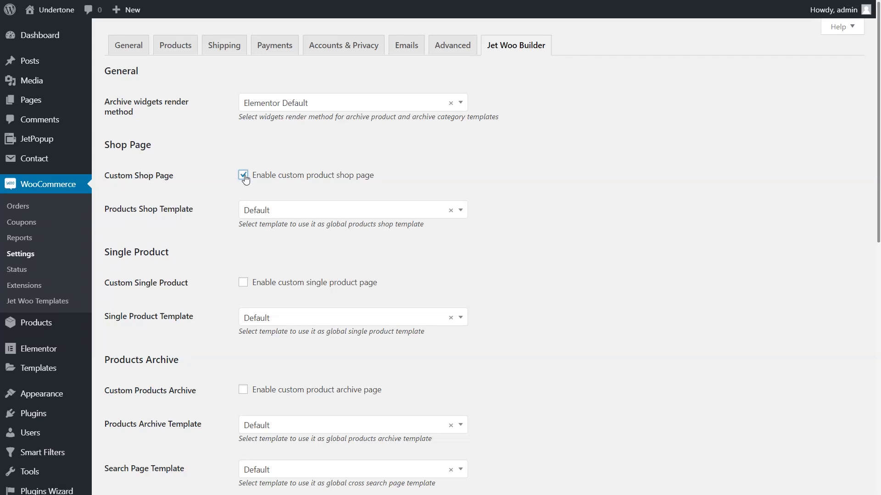
left_click(461, 213)
left_click(394, 249)
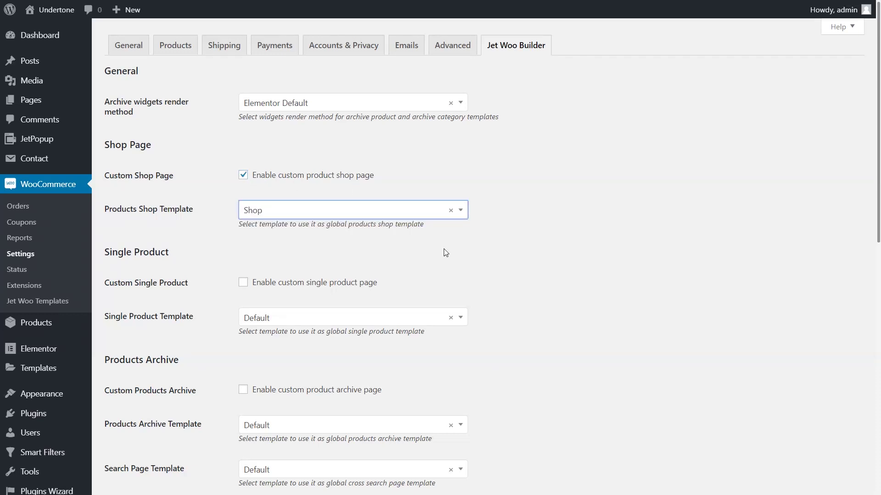
Enable custom single product and archive pages with the Single and Archive templates, and save changes
left_click(244, 283)
left_click(453, 323)
left_click(442, 358)
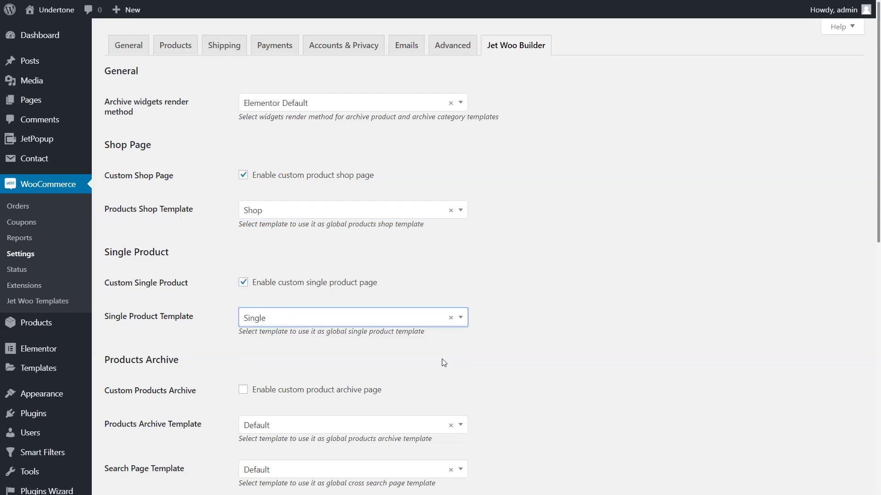
left_click(243, 391)
left_click(456, 431)
left_click(432, 461)
scroll(497, 444, "down", 1)
scroll(496, 444, "down", 9)
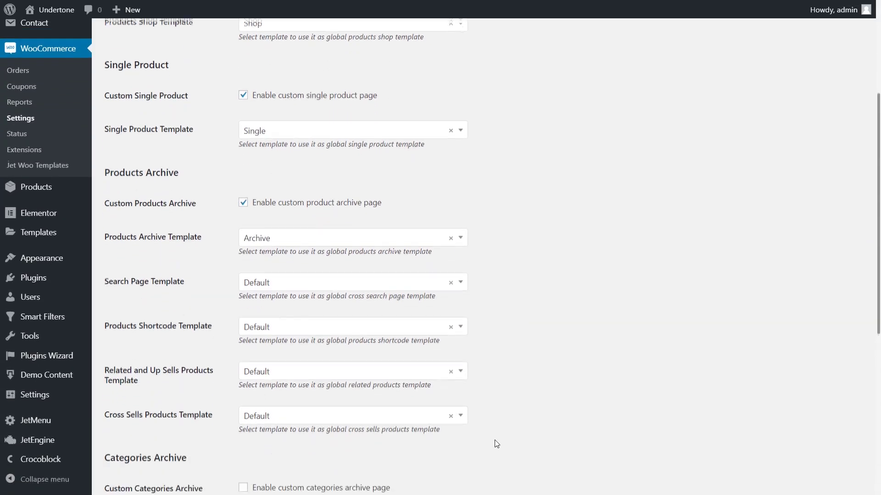
left_click(132, 436)
Visit the Undertone store and review the Ripped denim jacket product page before returning to the shop
mouse_move(60, 16)
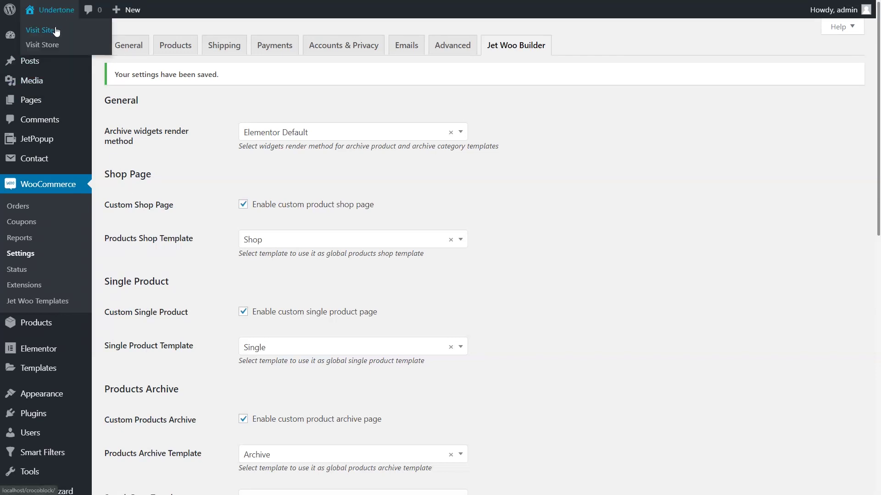
left_click(54, 45)
scroll(443, 140, "down", 8)
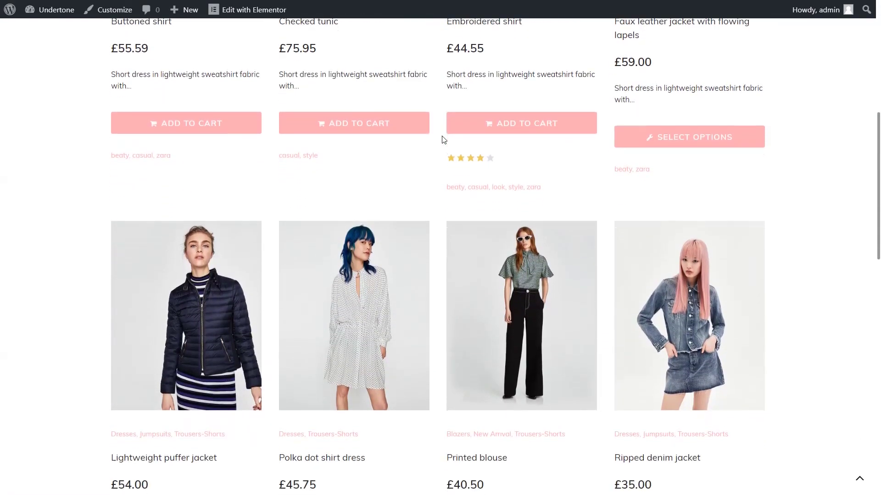
scroll(443, 139, "down", 4)
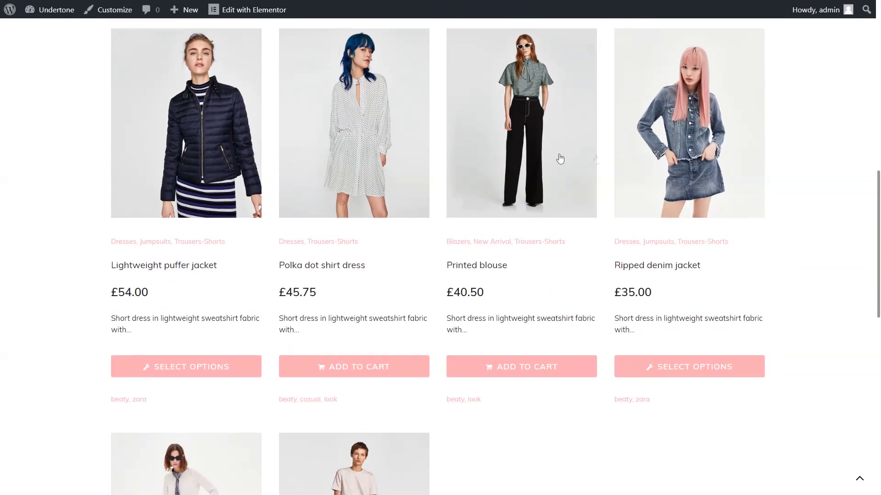
left_click(707, 159)
scroll(448, 154, "down", 5)
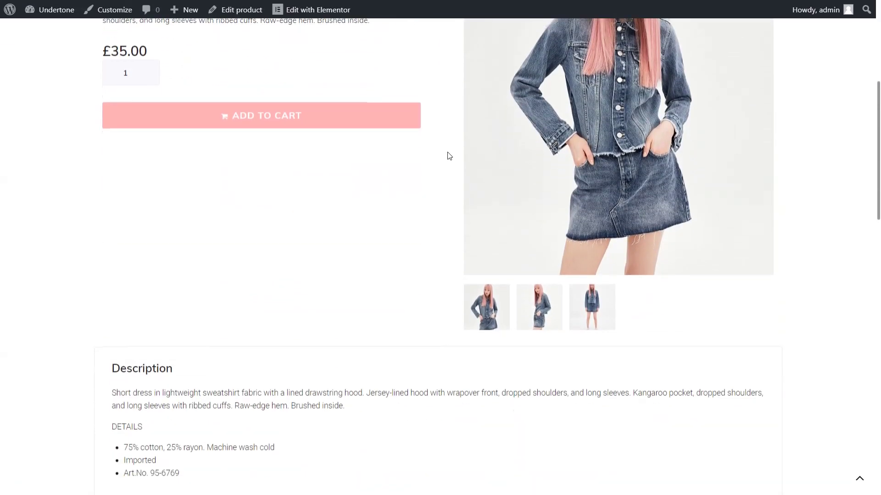
scroll(448, 156, "down", 20)
scroll(448, 156, "up", 15)
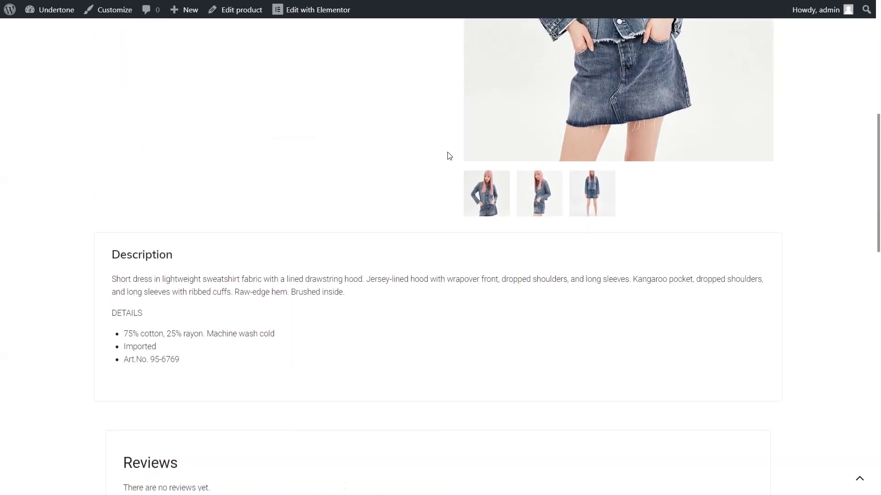
scroll(448, 155, "up", 10)
left_click(472, 58)
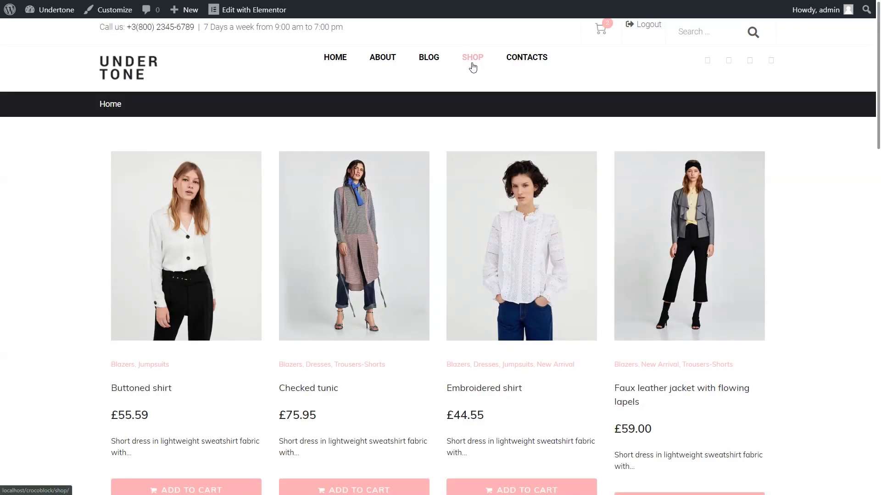
Check the Checked tunic page, flipping through its back and front photos, then return to the shop
left_click(361, 257)
scroll(361, 257, "down", 3)
left_click(544, 437)
left_click(583, 440)
left_click(497, 441)
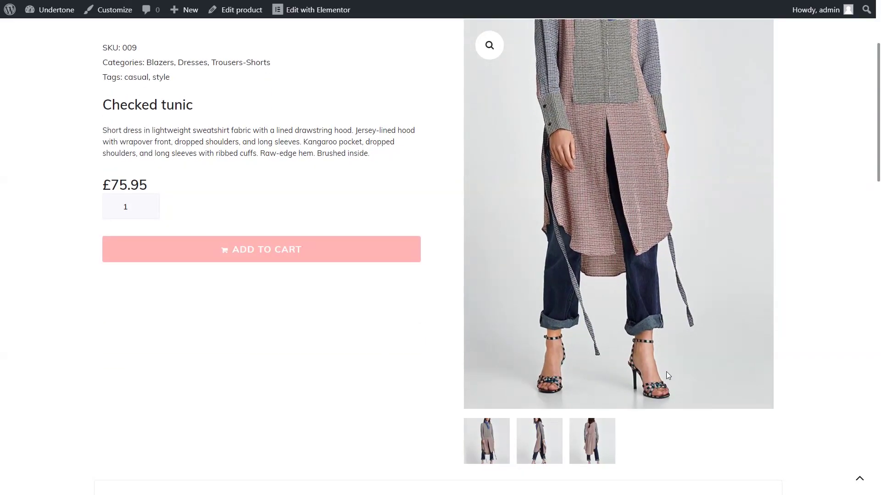
scroll(415, 74, "up", 5)
left_click(471, 59)
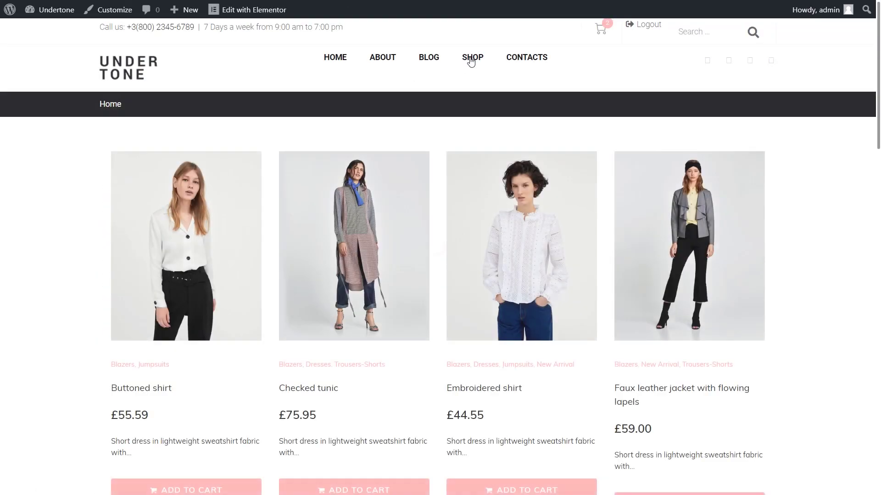
Post a four-star 'lovely shirt!' review on the Embroidered shirt and return to the shop
left_click(542, 246)
scroll(432, 197, "down", 10)
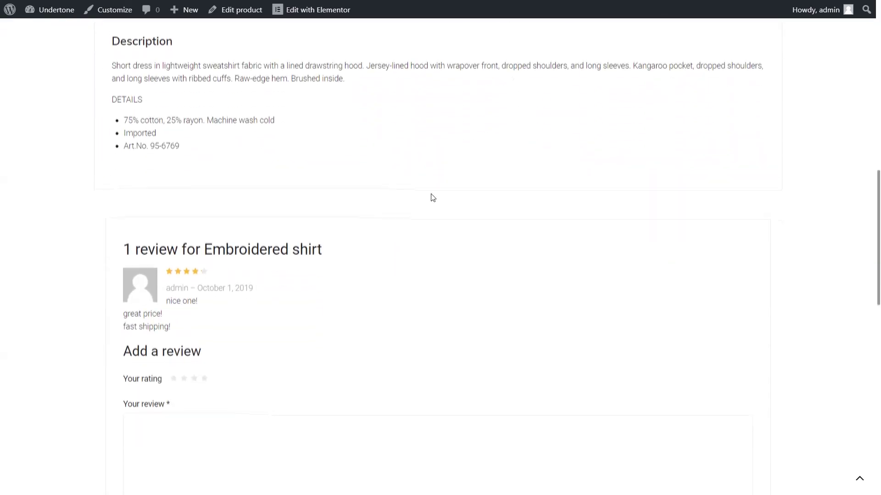
scroll(432, 197, "down", 3)
left_click(319, 288)
type("lovely shirt!")
left_click(204, 223)
left_click(436, 401)
scroll(436, 345, "up", 10)
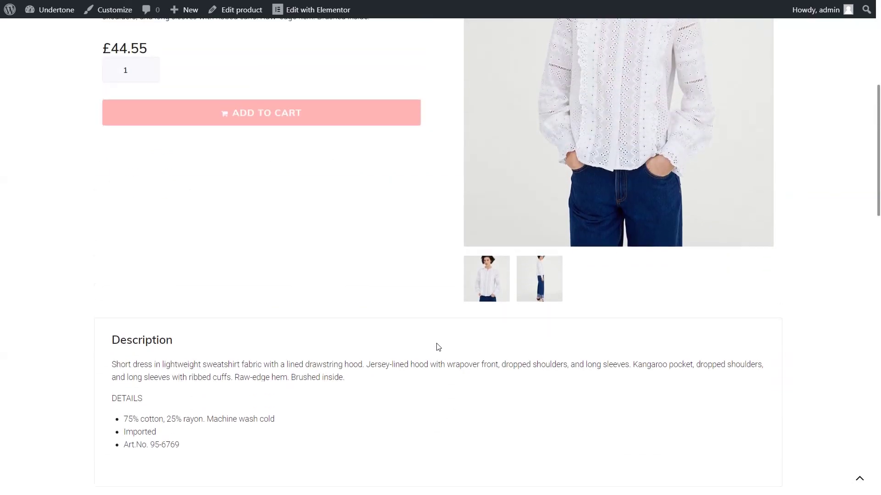
scroll(437, 347, "up", 8)
left_click(471, 58)
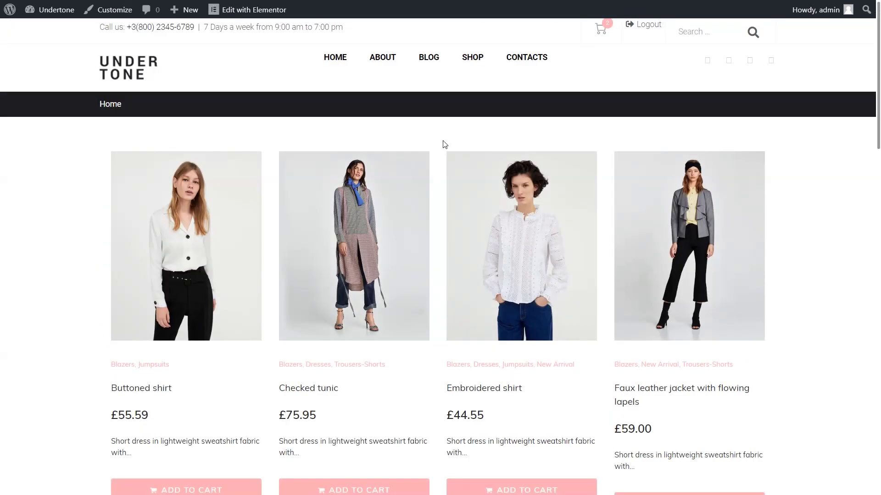